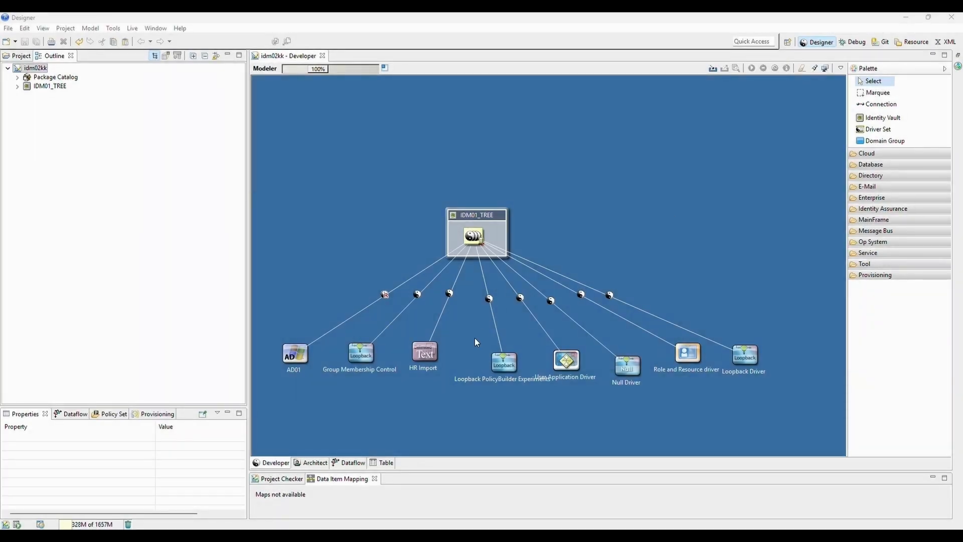
# Switch to the kv-acdi session in MobaXterm and list /opt/acdi to locate the AuditDriver folder
pyautogui.moveTo(372, 536)
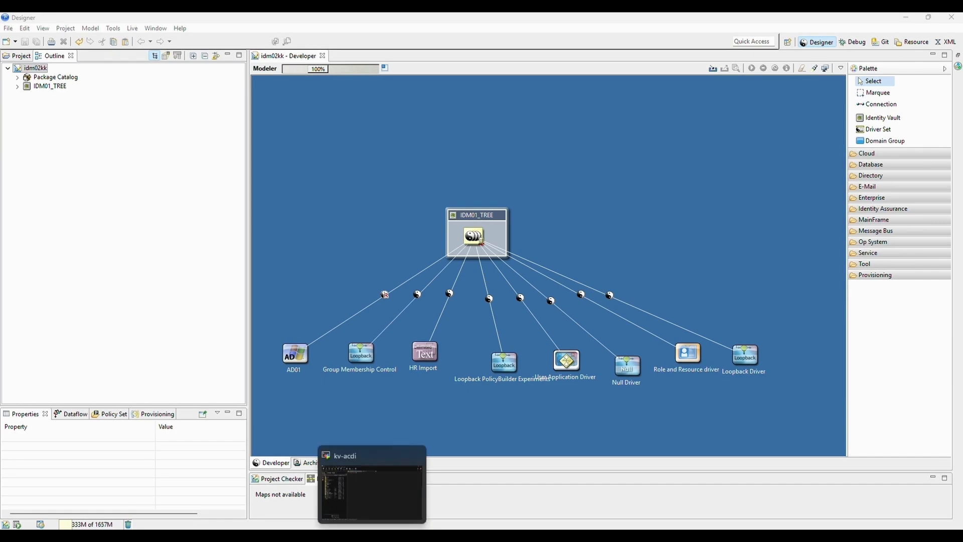
pyautogui.click(373, 536)
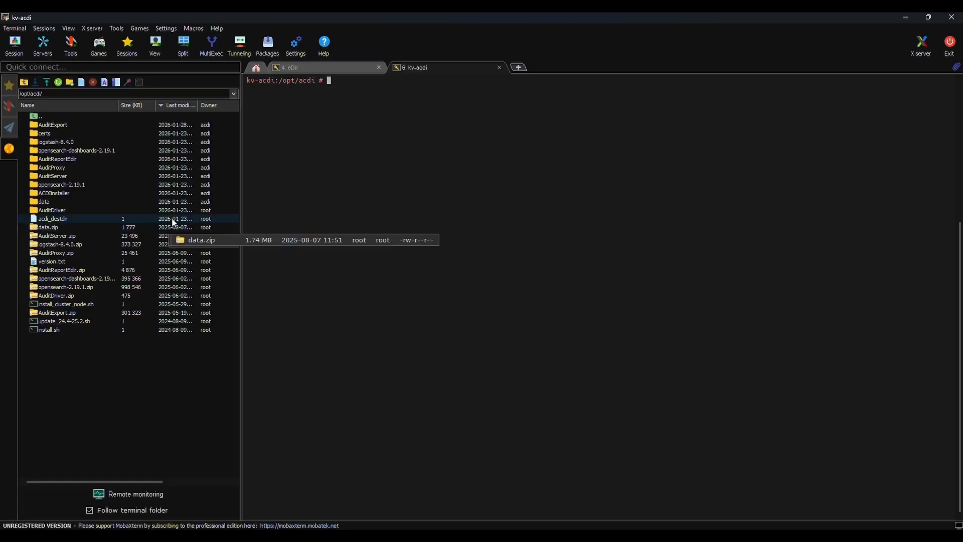
pyautogui.write('ll')
pyautogui.press('Return')
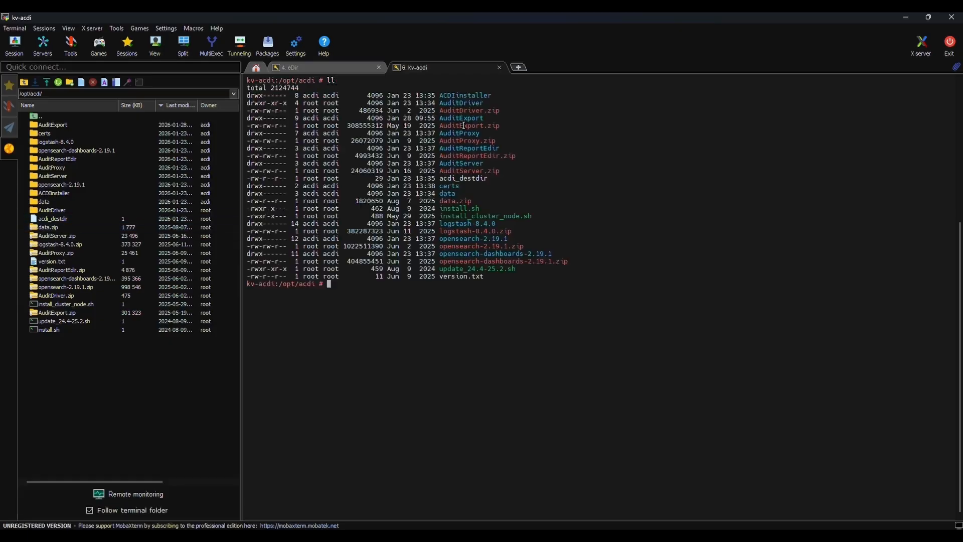
pyautogui.moveTo(440, 103); pyautogui.dragTo(953, 103)
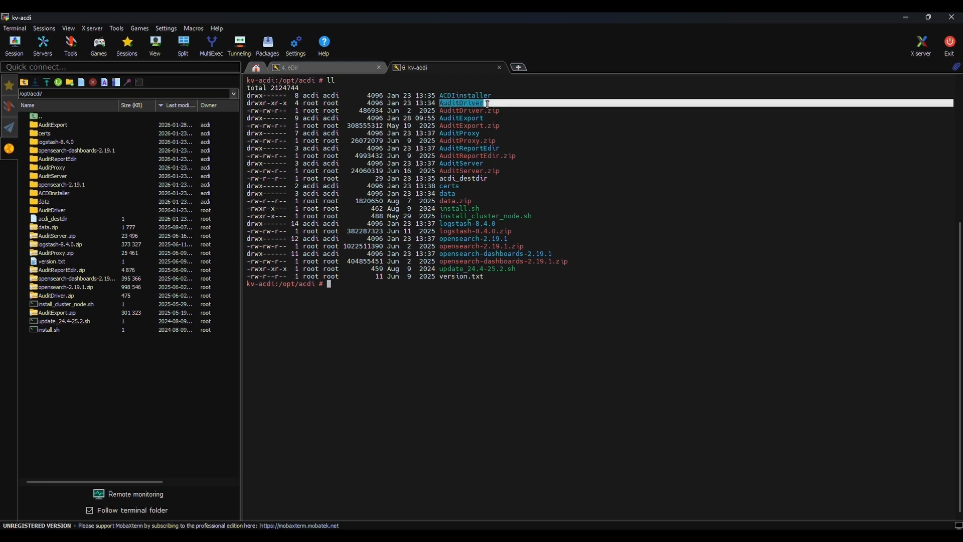
pyautogui.click(388, 302)
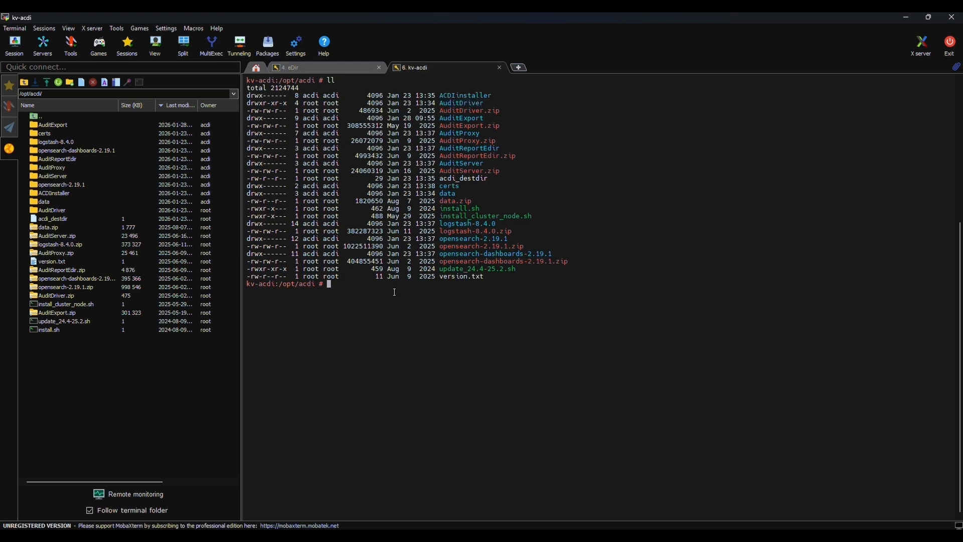
# Change into the AuditDriver directory and list its contents to find the Server folder
pyautogui.write('cd AuditD')
pyautogui.press('Tab')
pyautogui.press('Return')
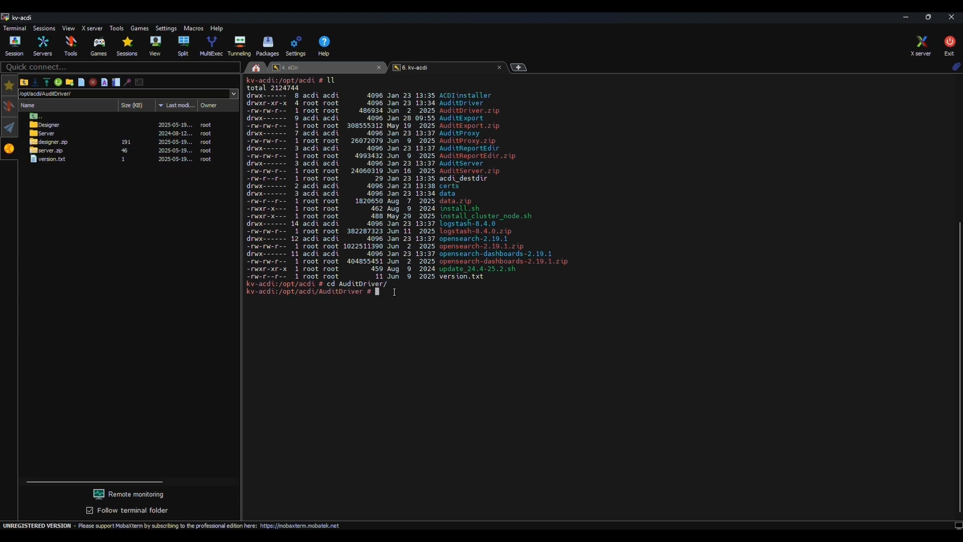
pyautogui.write('ll')
pyautogui.press('Return')
pyautogui.moveTo(419, 314); pyautogui.dragTo(452, 315)
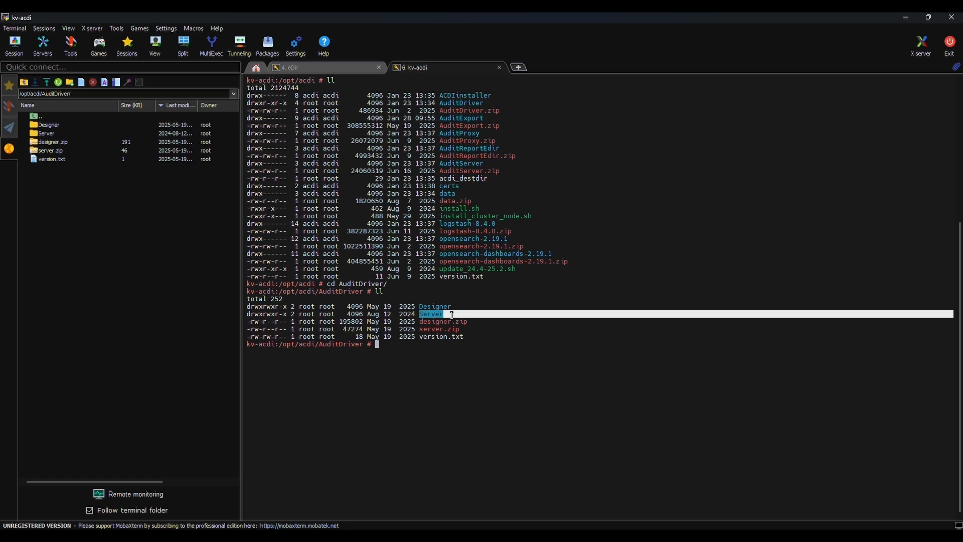
pyautogui.click(391, 347)
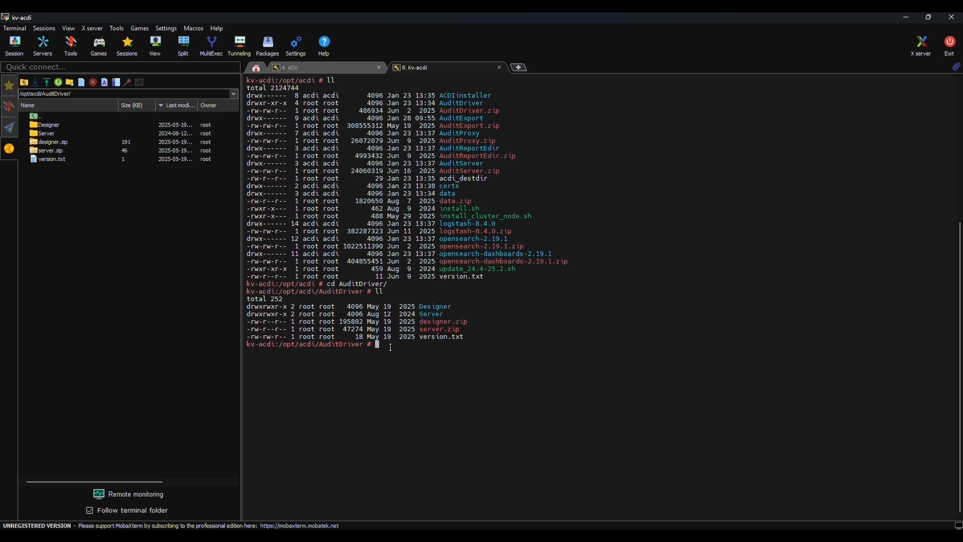
# Change into the Server directory, list its driver jar files, and minimize the ACDI driver creation instructions
pyautogui.write('cd S')
pyautogui.press('Tab')
pyautogui.press('Return')
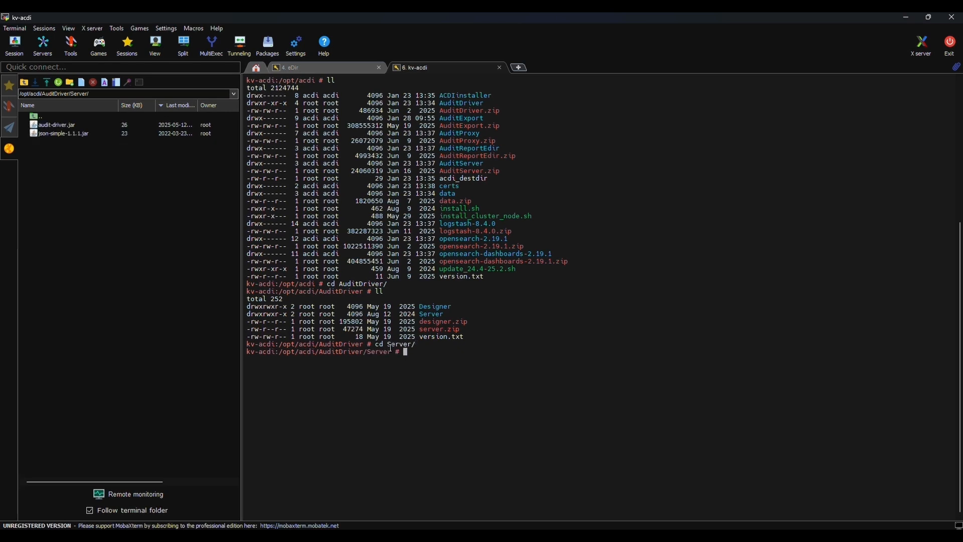
pyautogui.write('ll')
pyautogui.press('Return')
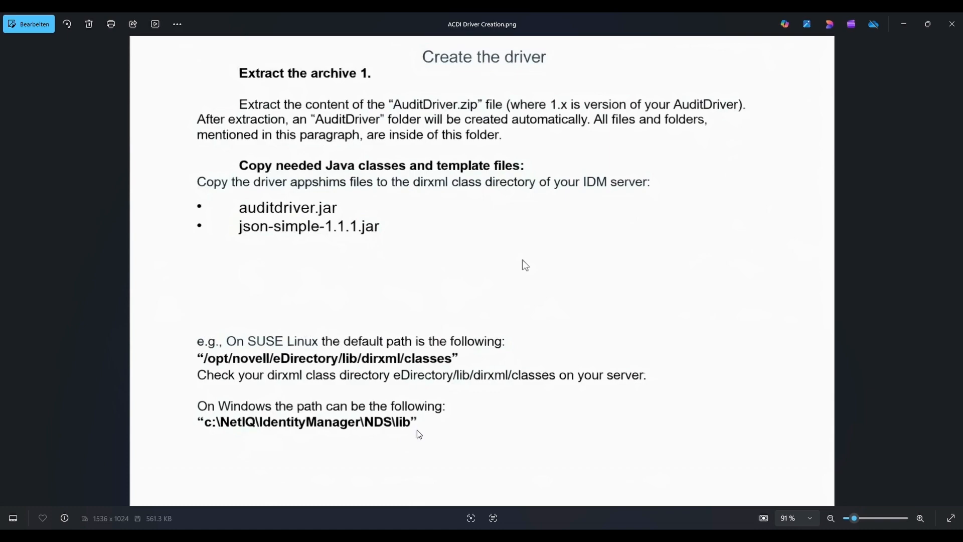
pyautogui.click(903, 25)
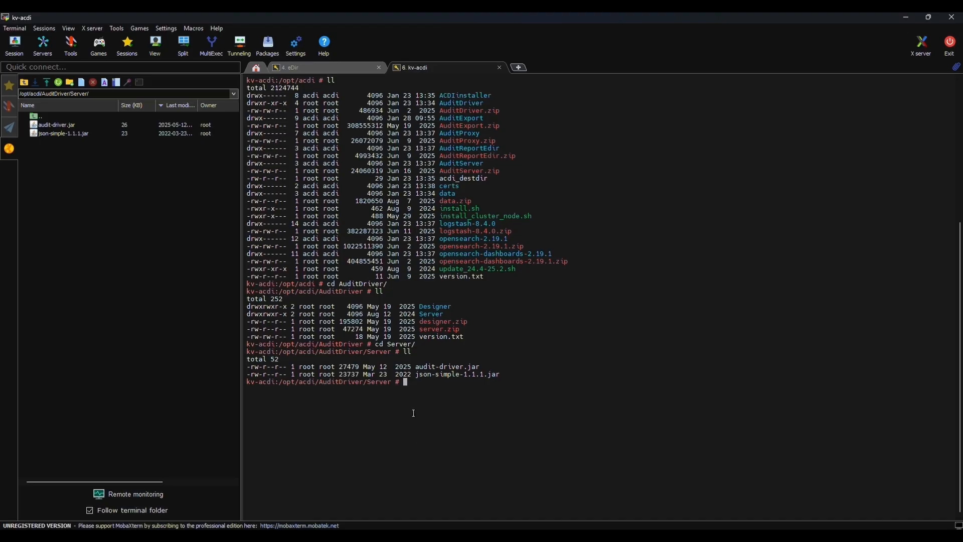
# Go back up to AuditDriver, change into the Designer directory and list its SPACD package jar files
pyautogui.write('cd ..')
pyautogui.press('Return')
pyautogui.write('cd Designer/')
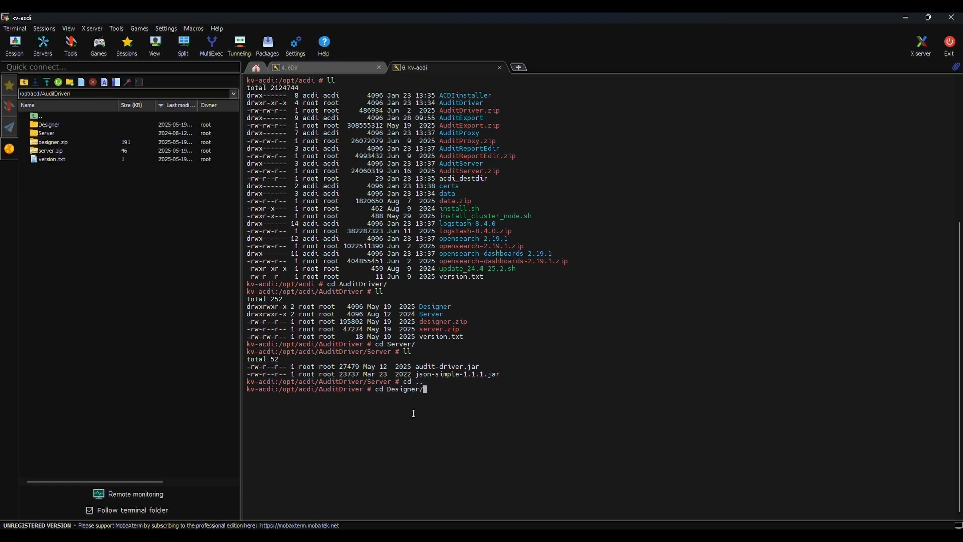
pyautogui.press('Return')
pyautogui.write('ll')
pyautogui.press('Return')
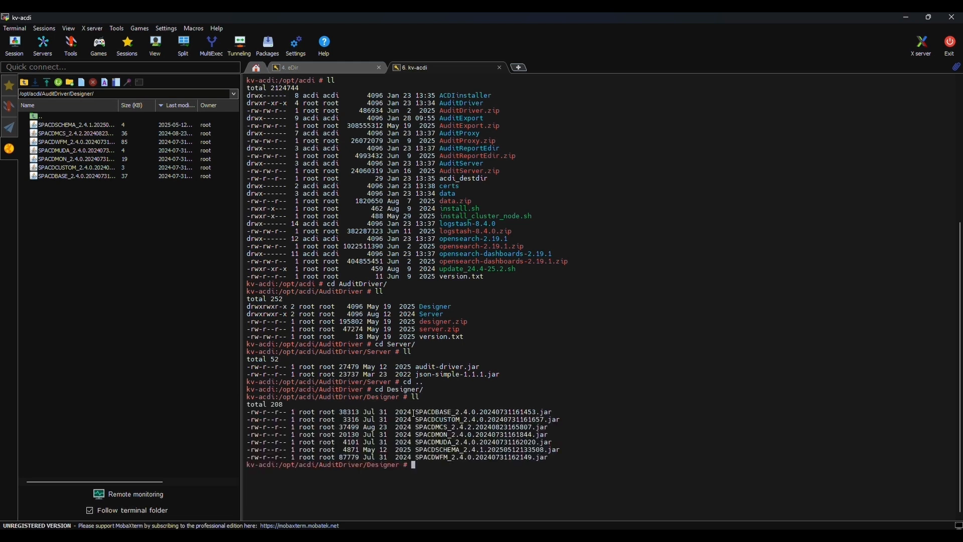
pyautogui.moveTo(548, 457); pyautogui.dragTo(394, 407)
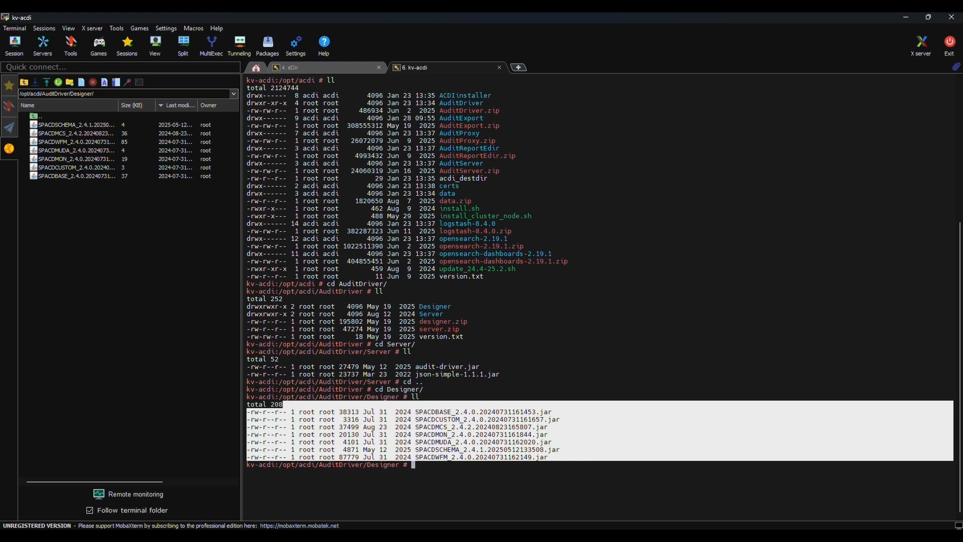
pyautogui.click(446, 467)
# Change to /opt/acdi/certs and list the certificate files to locate keystore.pfx
pyautogui.write('cd /opt')
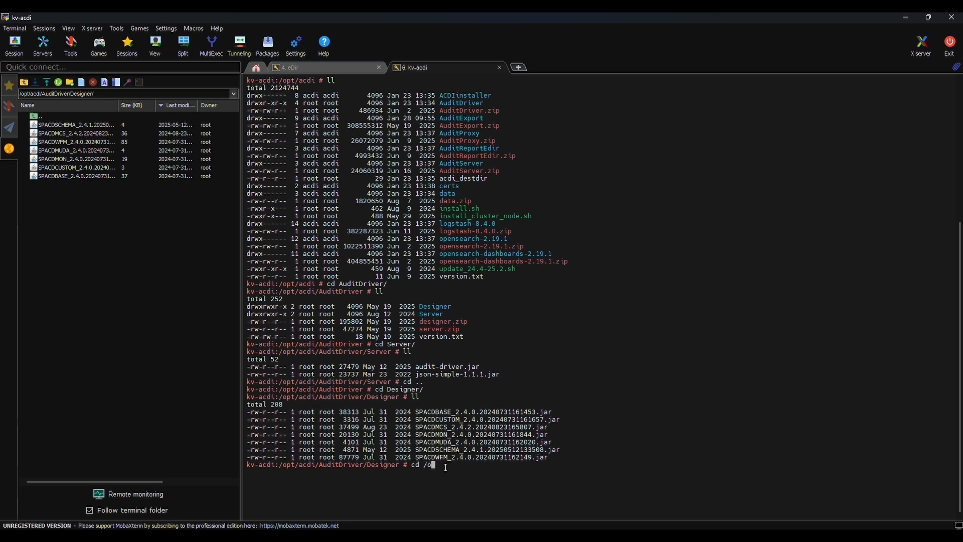
pyautogui.write('/acdi/c')
pyautogui.press('Tab')
pyautogui.press('Return')
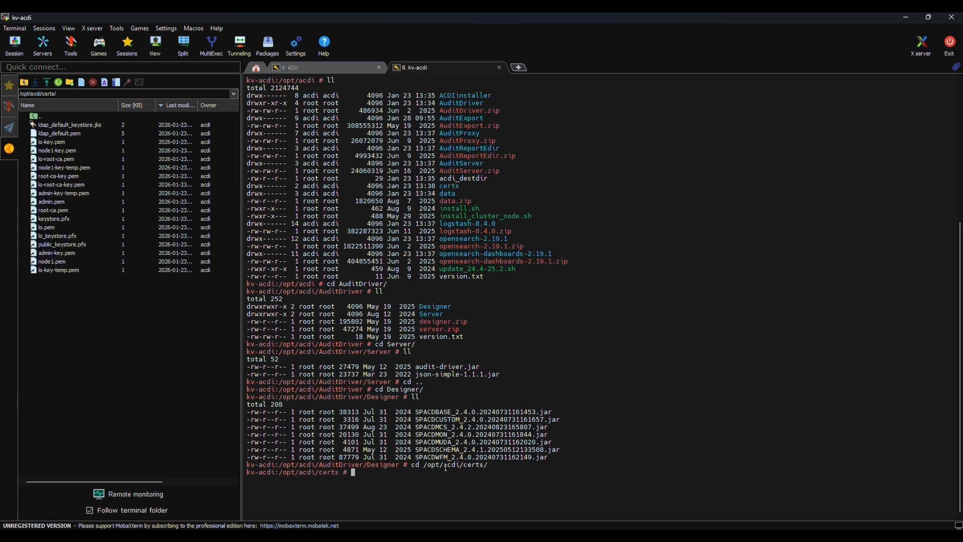
pyautogui.write('ll')
pyautogui.press('Return')
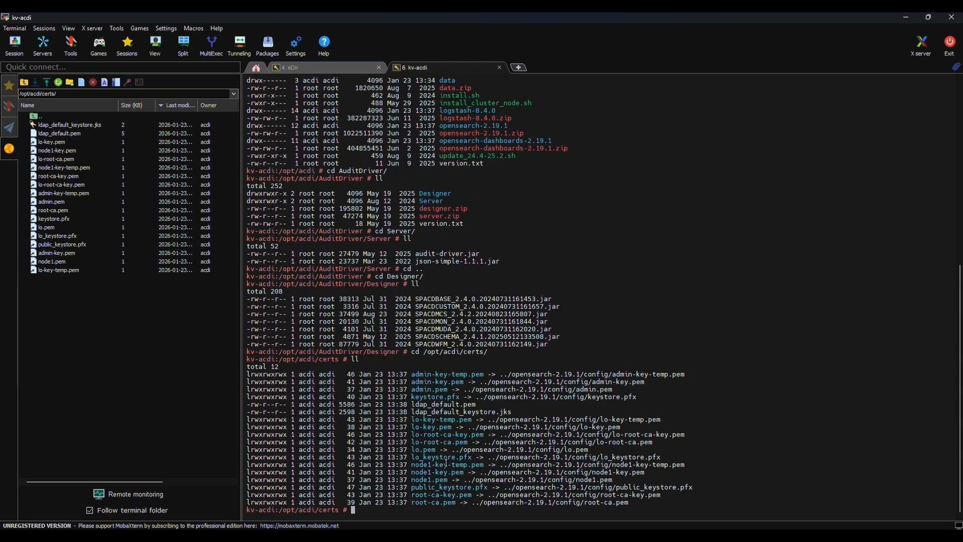
pyautogui.moveTo(411, 396); pyautogui.dragTo(462, 395)
pyautogui.click(462, 511)
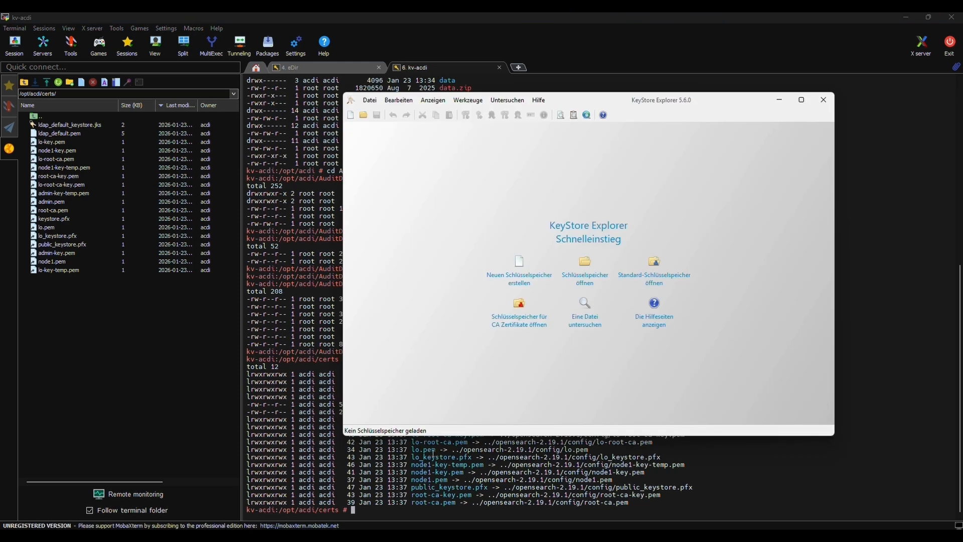
# Open the recently used keystore.pfx in KeyStore Explorer and unlock it with the keystore password
pyautogui.click(369, 101)
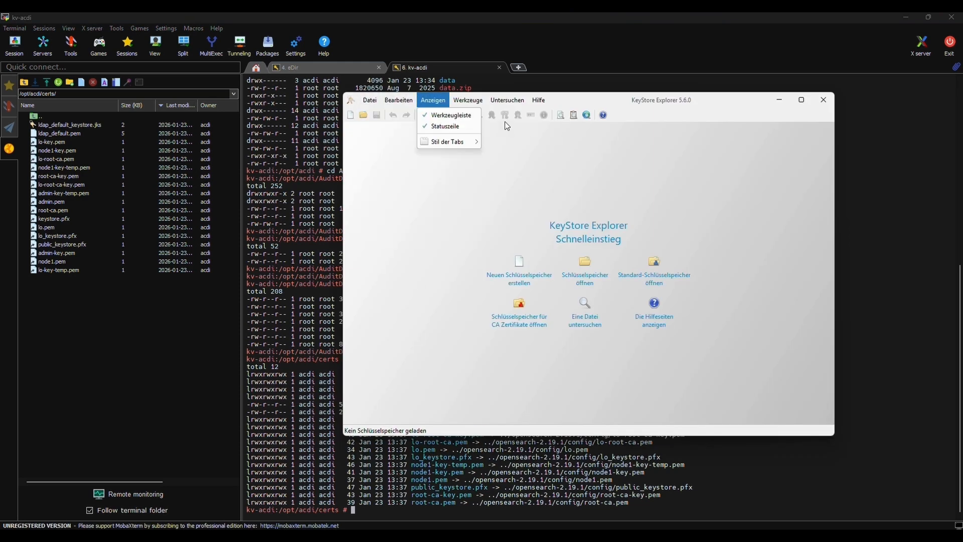
pyautogui.moveTo(377, 219)
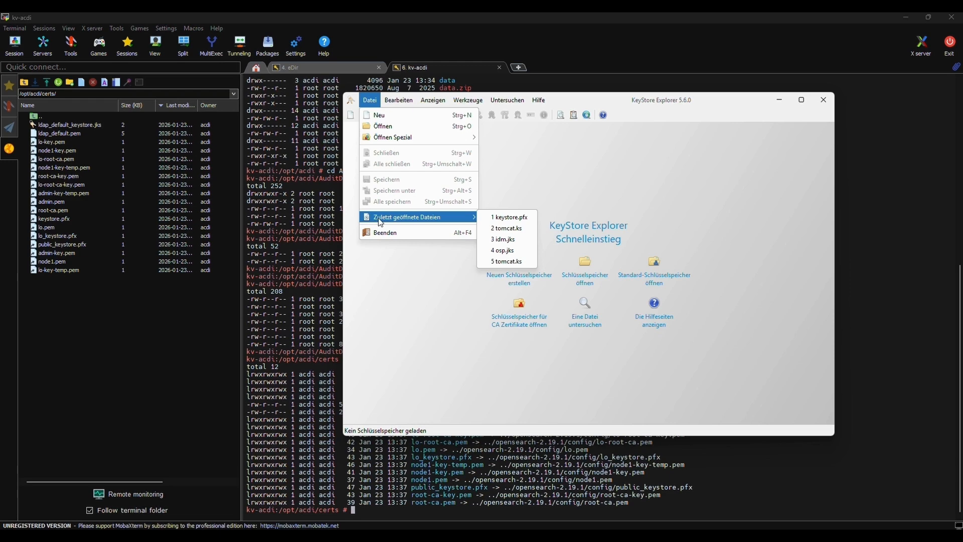
pyautogui.click(508, 217)
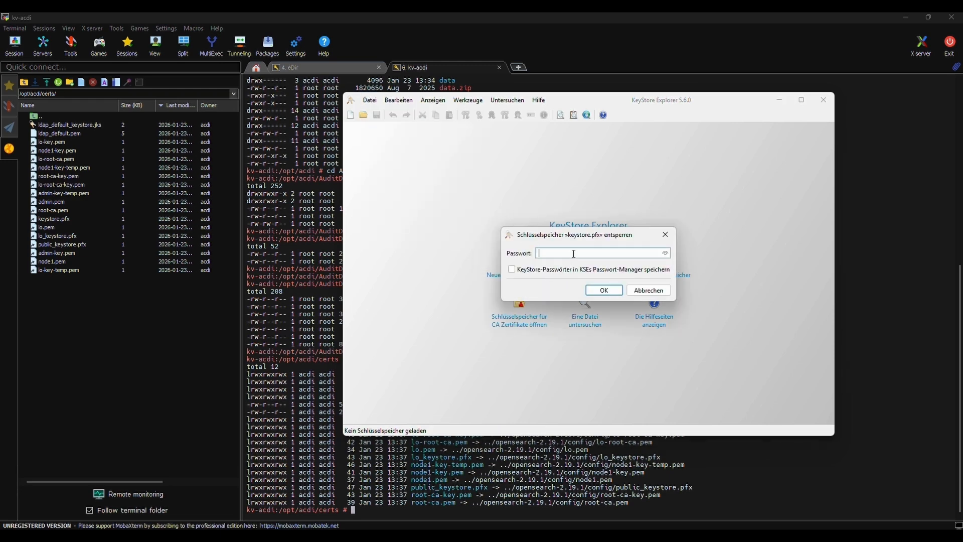
pyautogui.write('••••••••')
pyautogui.click(602, 294)
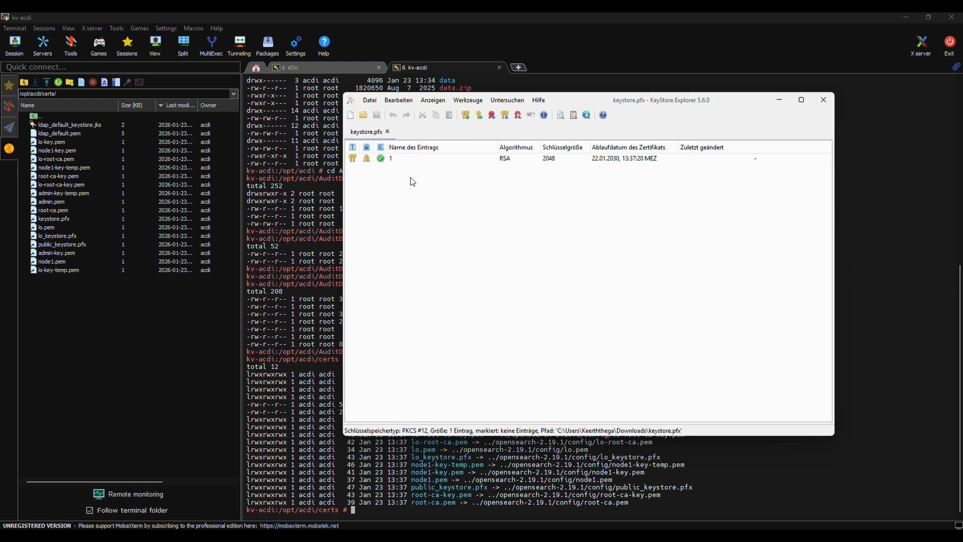
# View the certificate details of the keystore's entry 1, then close the details and KeyStore Explorer
pyautogui.click(393, 158)
pyautogui.doubleClick(400, 158)
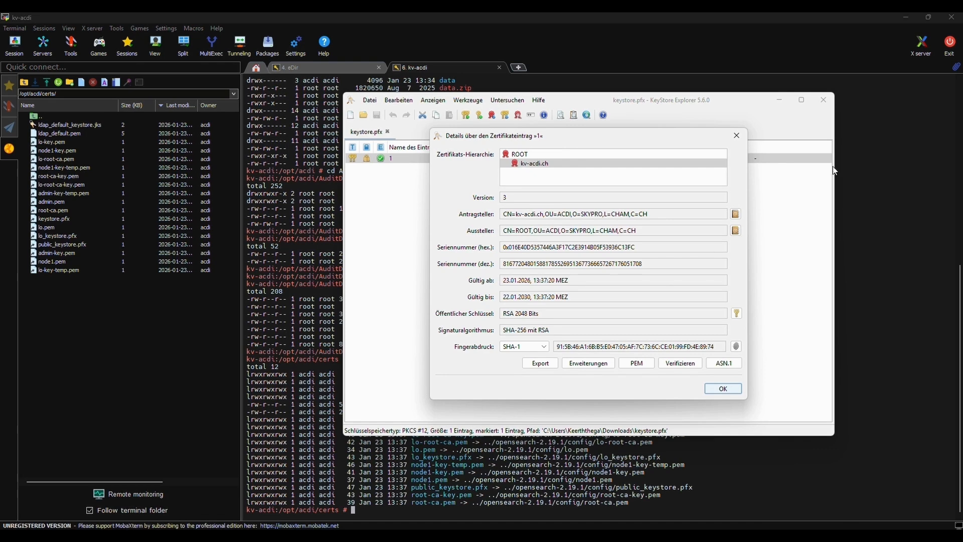
pyautogui.click(736, 137)
pyautogui.click(823, 99)
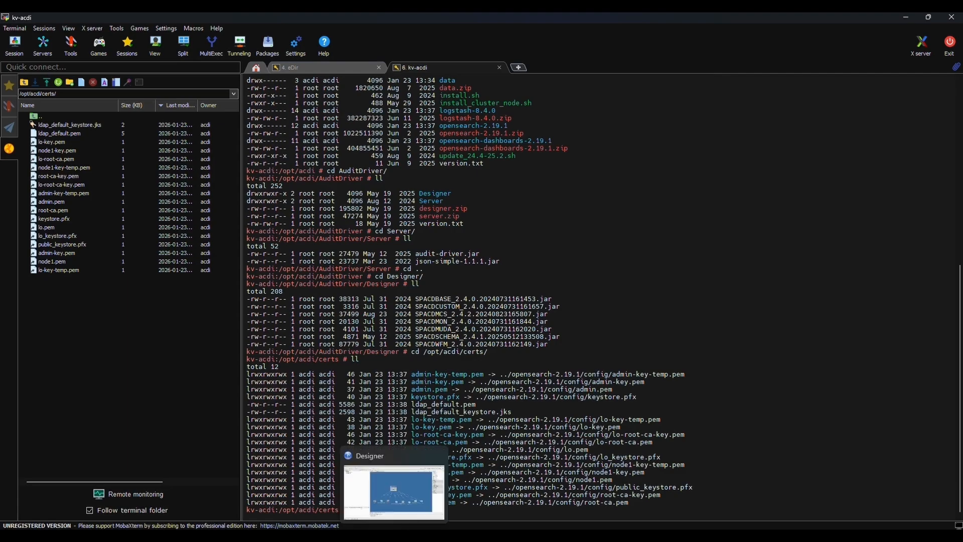
# Switch to Designer and import all seven SPACD jar packages from the Downloads folder into the Package Catalog
pyautogui.click(396, 481)
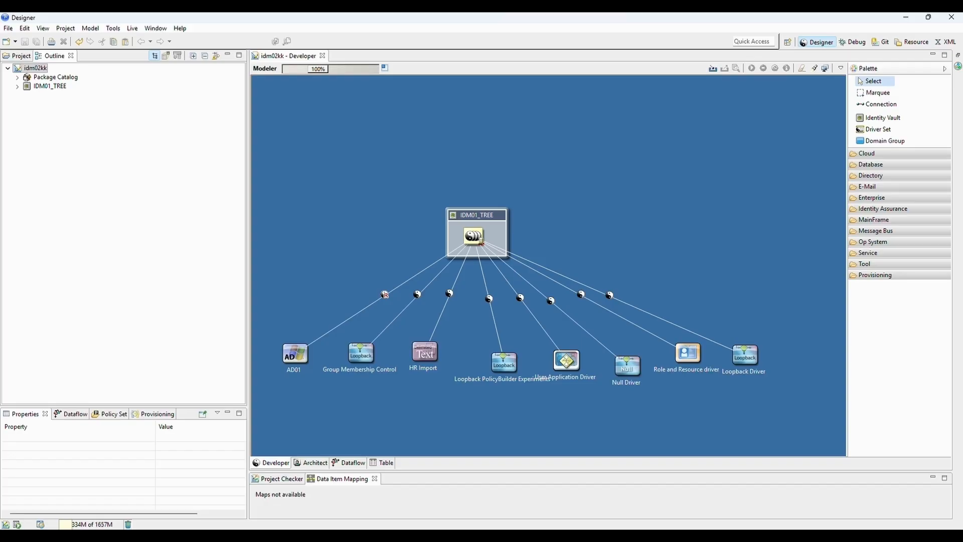
pyautogui.click(55, 78)
pyautogui.rightClick(57, 81)
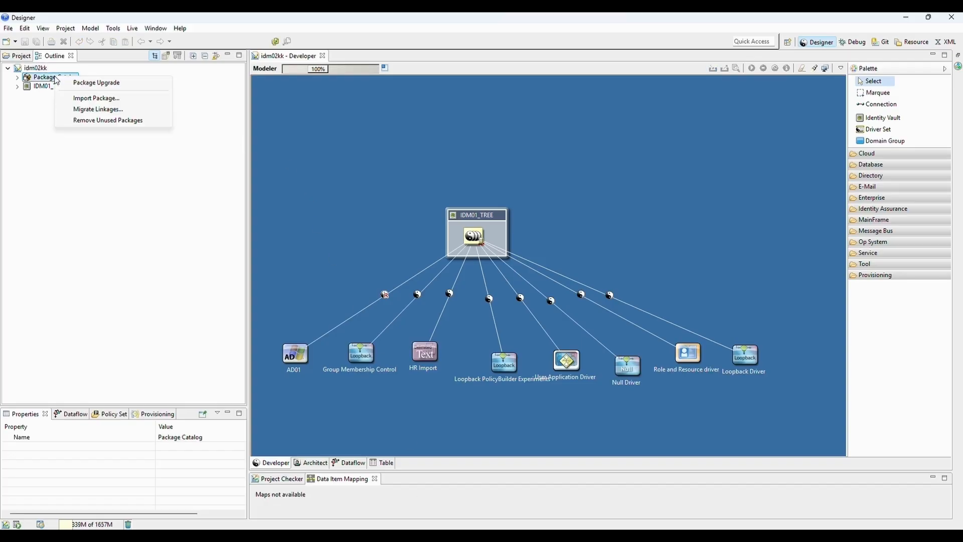
pyautogui.click(101, 98)
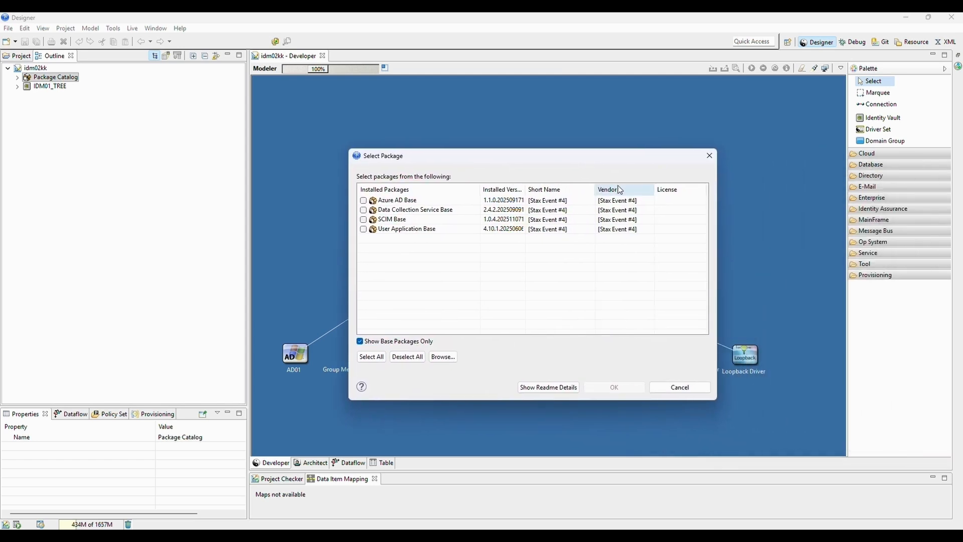
pyautogui.click(444, 357)
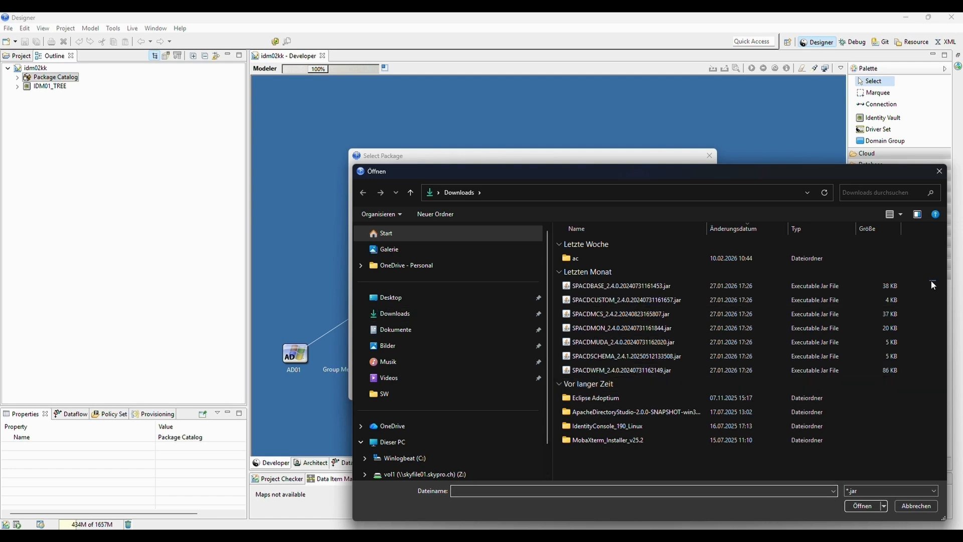
pyautogui.click(778, 288)
pyautogui.moveTo(777, 295); pyautogui.dragTo(769, 378)
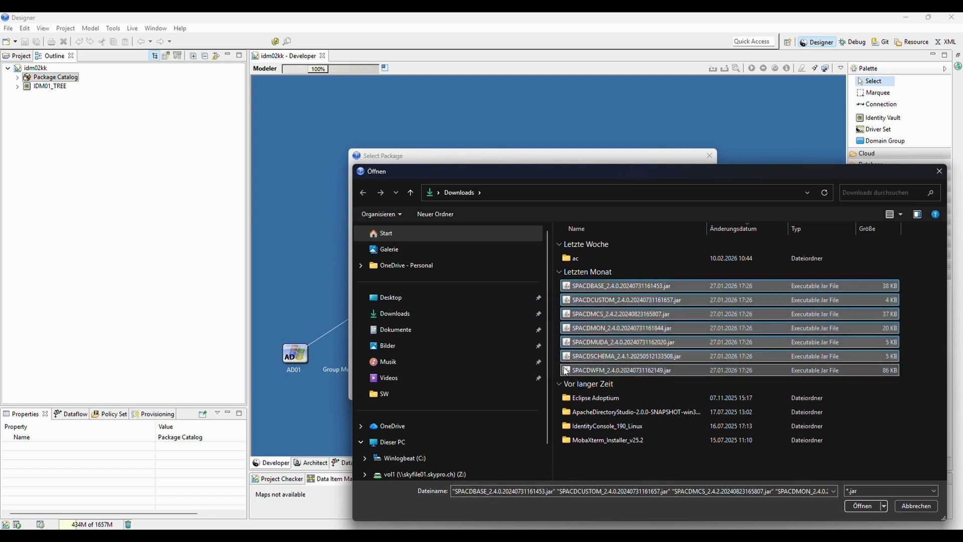
pyautogui.click(854, 506)
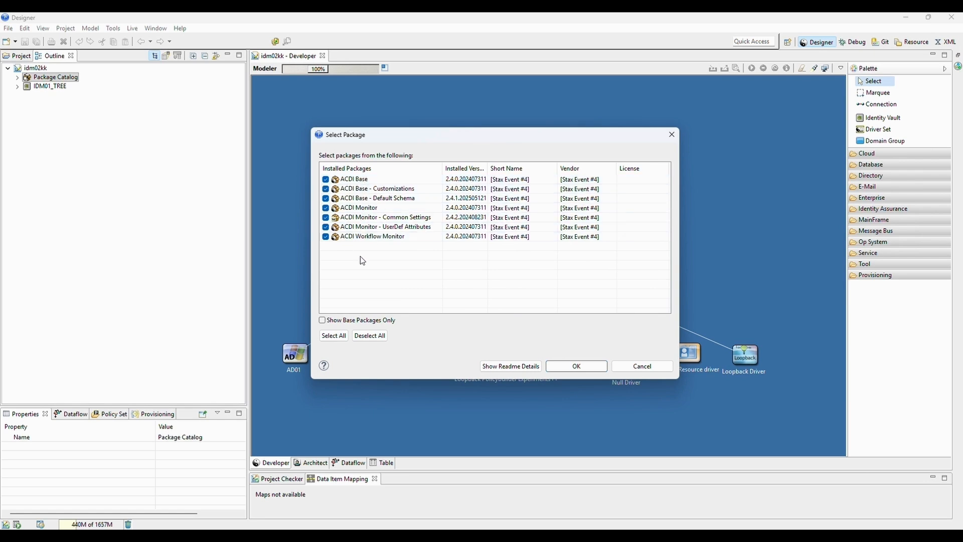
pyautogui.click(577, 369)
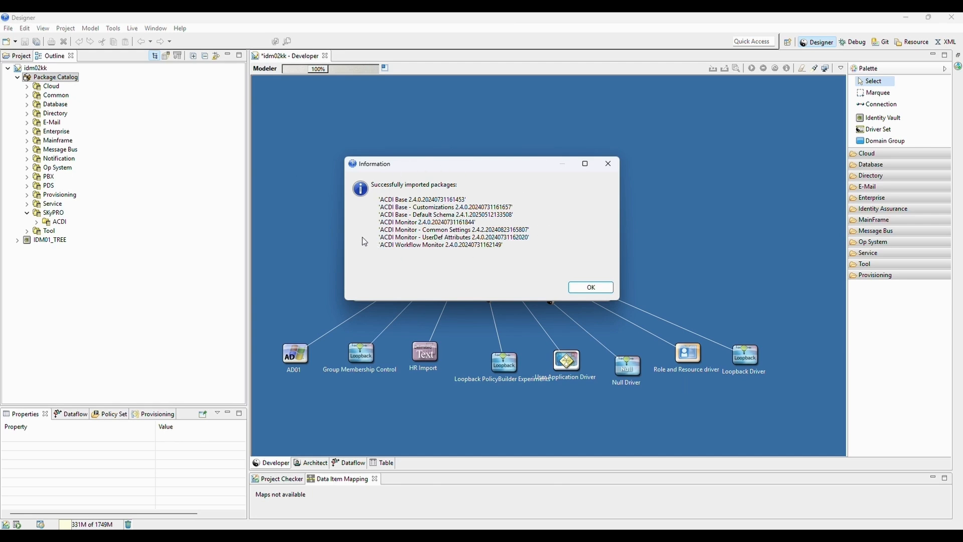
pyautogui.click(590, 287)
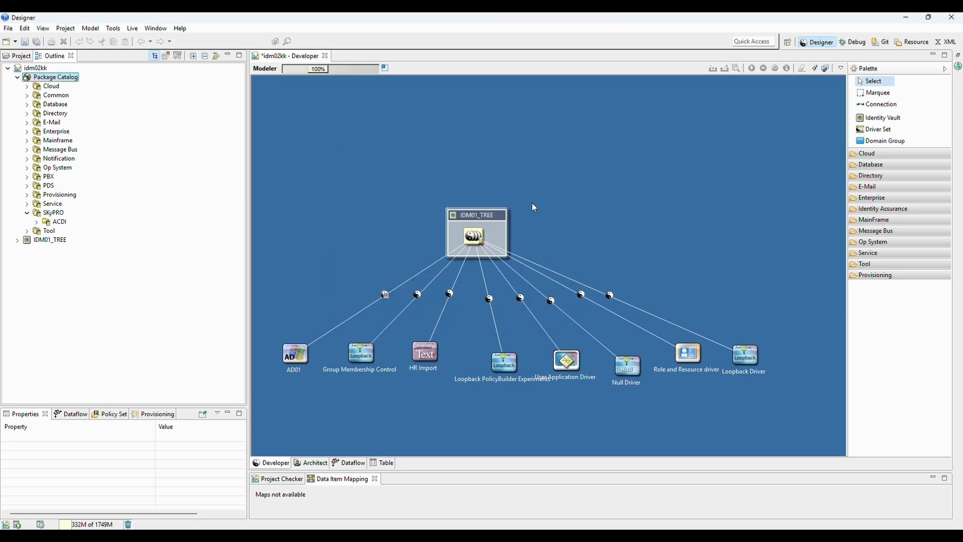
# Create a new driver in driverset1 from the ACDI Base package, keeping the ACDI Base - Default Schema optional feature
pyautogui.click(476, 235)
pyautogui.rightClick(477, 236)
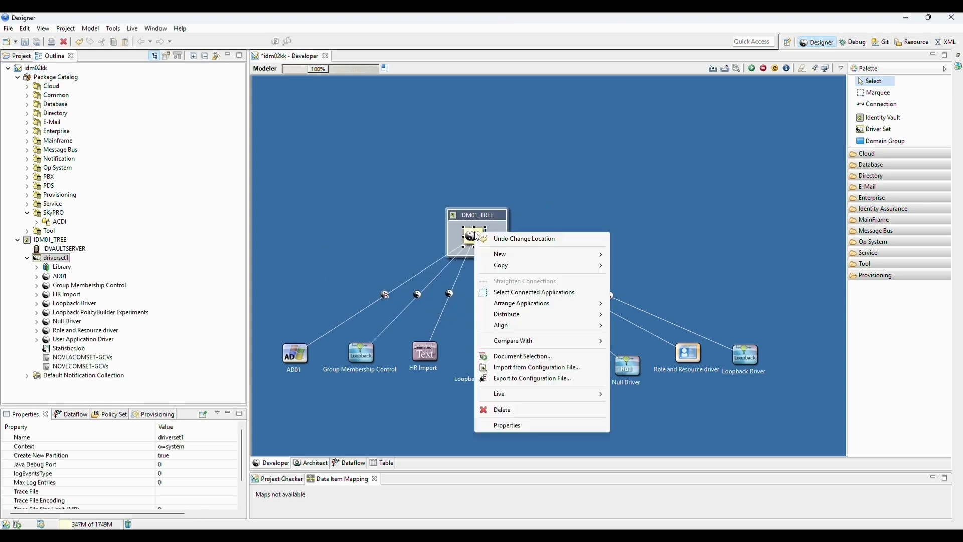
pyautogui.moveTo(520, 257)
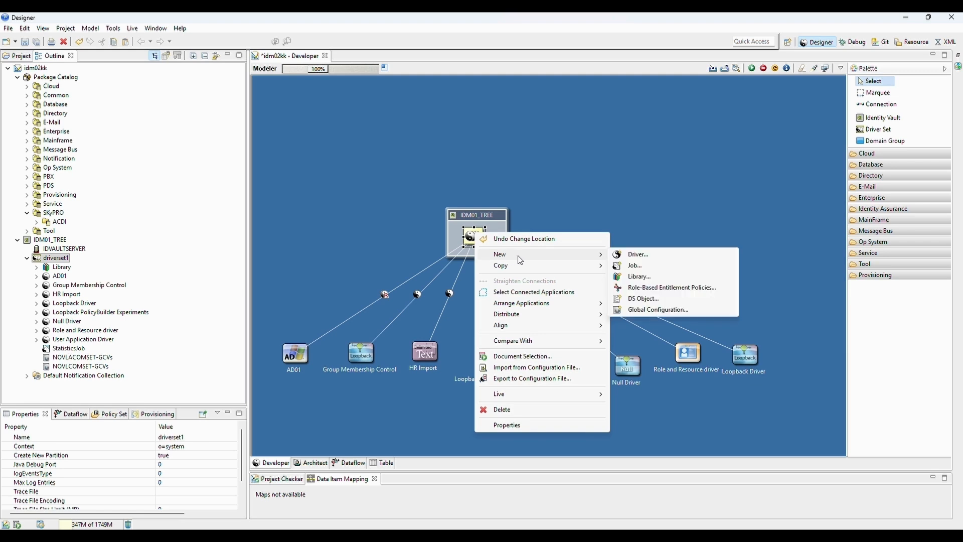
pyautogui.click(636, 257)
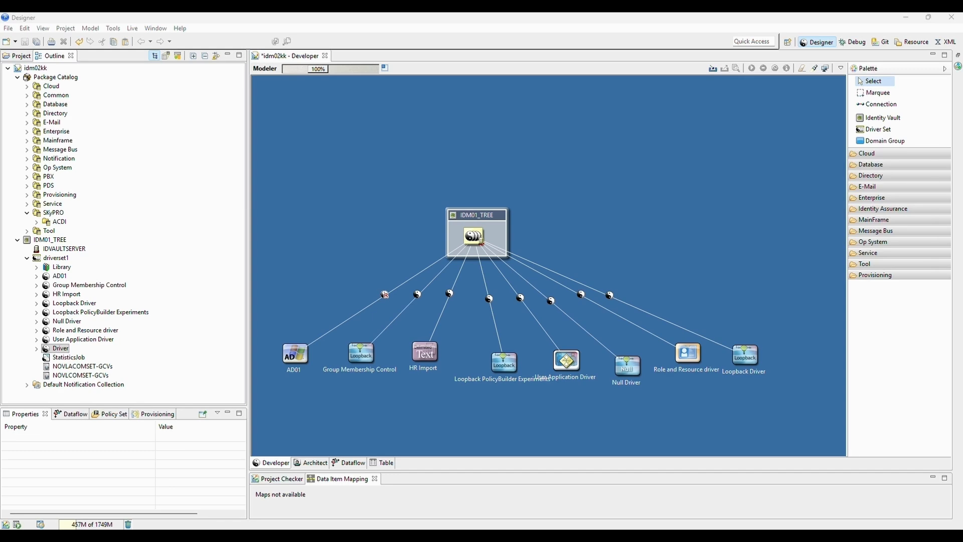
pyautogui.scroll(-7, 456, 175)
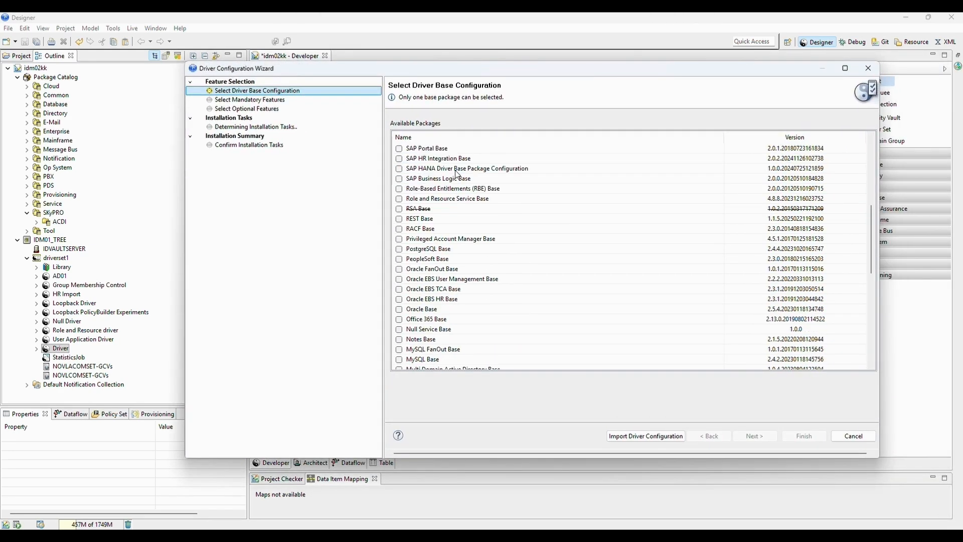
pyautogui.scroll(7, 455, 170)
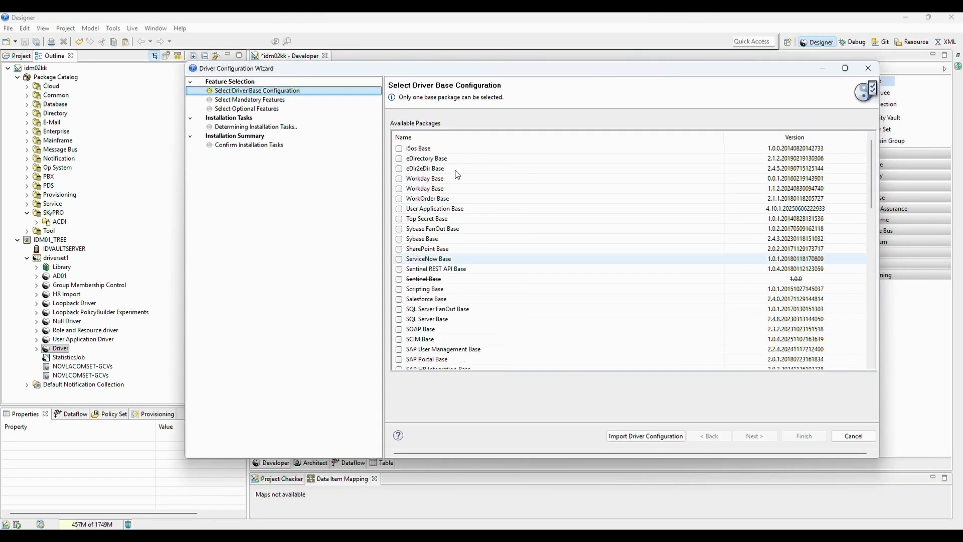
pyautogui.click(399, 138)
pyautogui.click(398, 149)
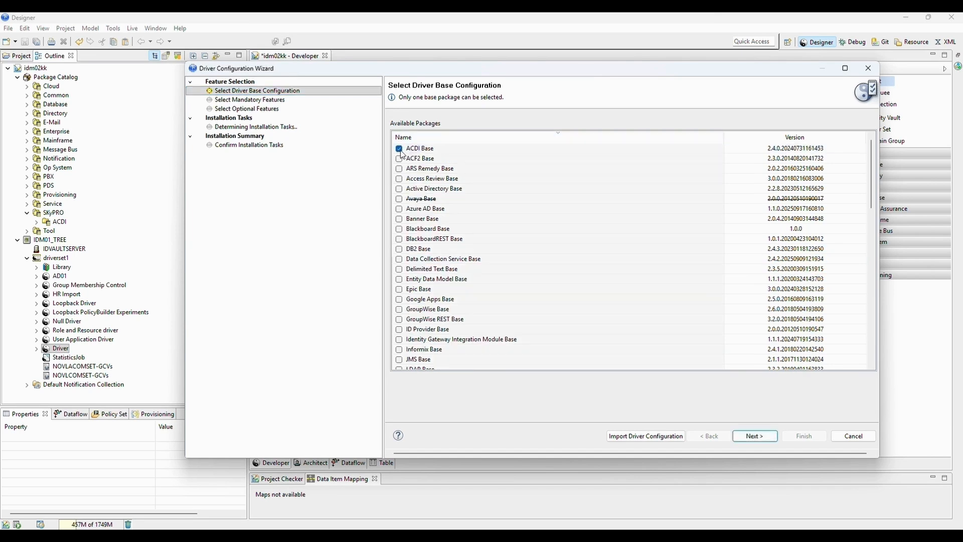
pyautogui.click(759, 438)
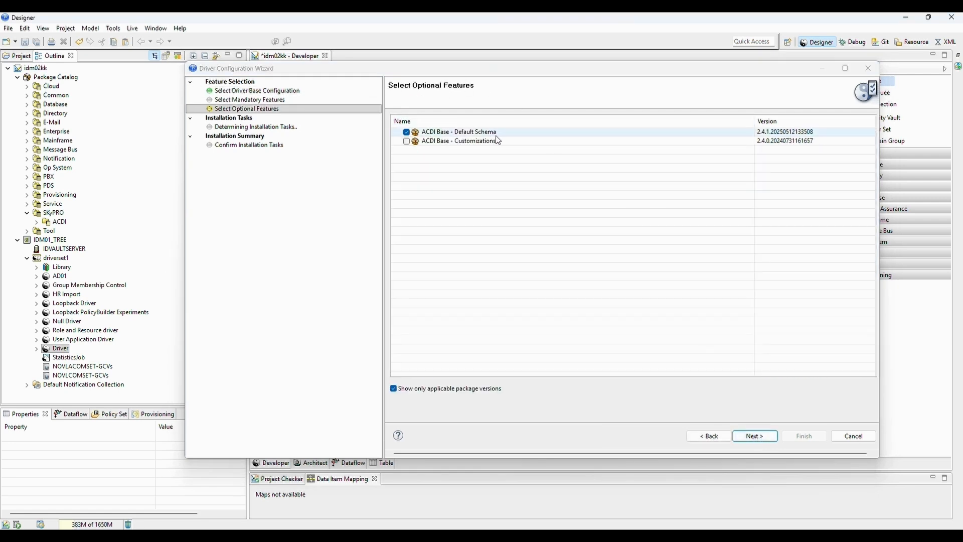
pyautogui.click(754, 438)
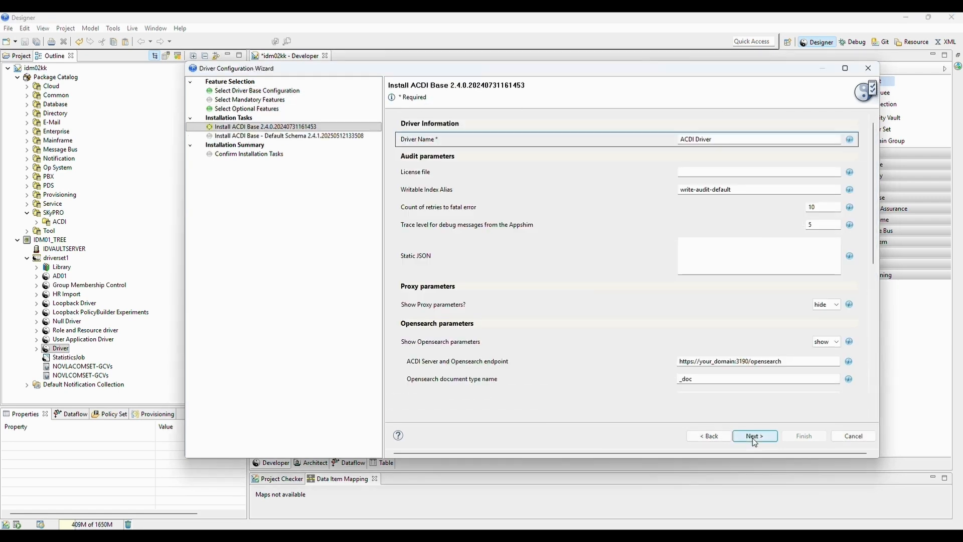
pyautogui.scroll(-5, 463, 150)
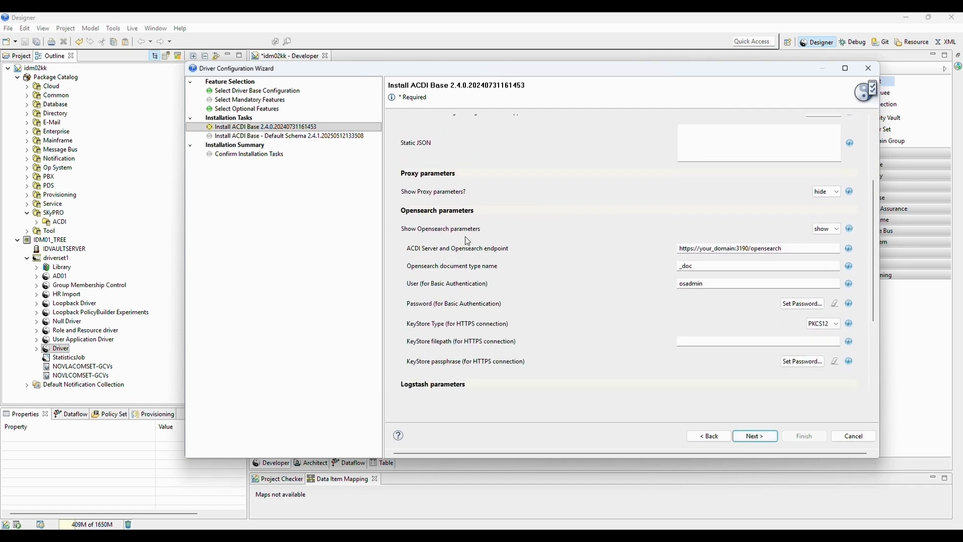
pyautogui.scroll(-1, 717, 232)
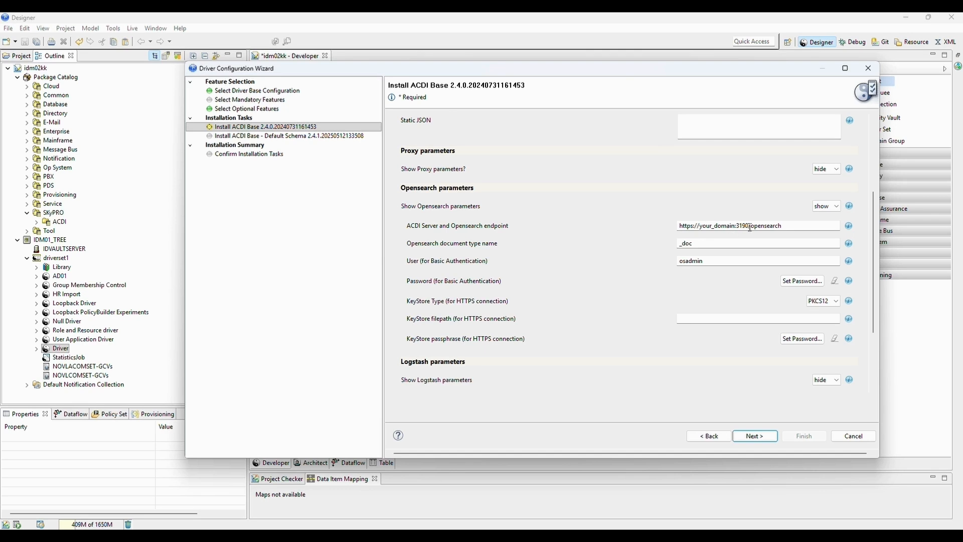
pyautogui.click(731, 225)
pyautogui.press('Right')
pyautogui.press('BackSpace')
pyautogui.press('BackSpace')
pyautogui.press('BackSpace')
pyautogui.press('BackSpace')
pyautogui.press('BackSpace')
pyautogui.press('BackSpace')
pyautogui.press('BackSpace')
pyautogui.press('BackSpace')
pyautogui.press('BackSpace')
pyautogui.press('BackSpace')
pyautogui.press('BackSpace')
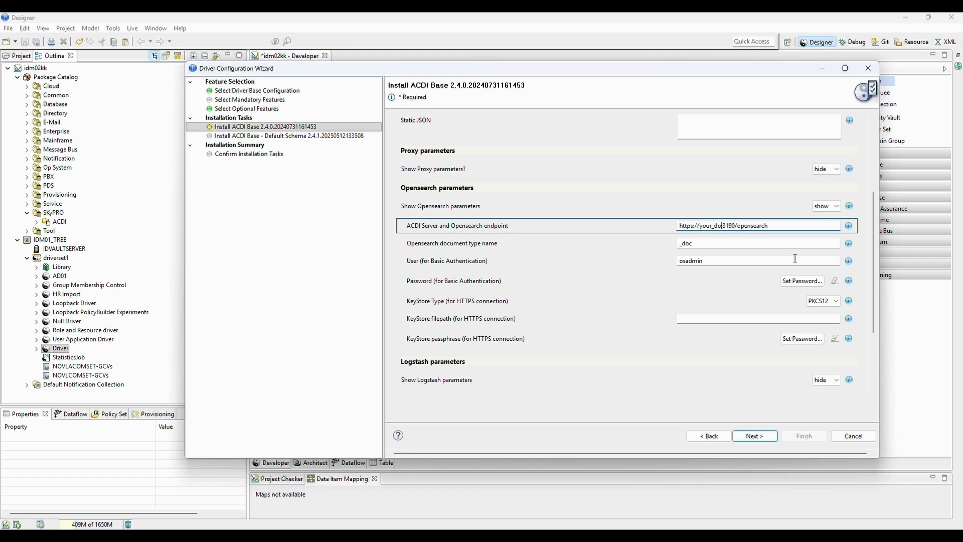
pyautogui.write('kv-acdi.ch:')
pyautogui.scroll(-1, 702, 270)
# Enter and confirm the Opensearch password for basic authentication
pyautogui.click(720, 236)
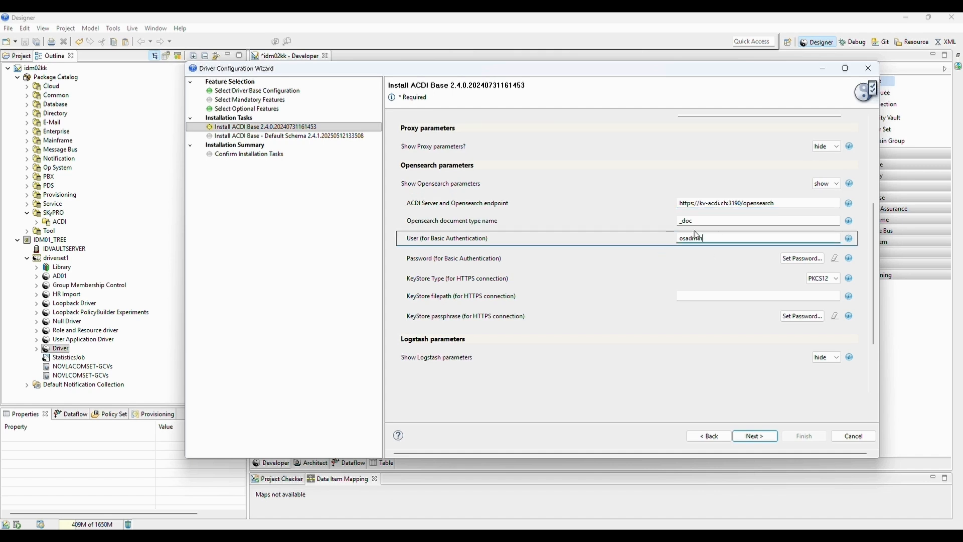
pyautogui.click(802, 258)
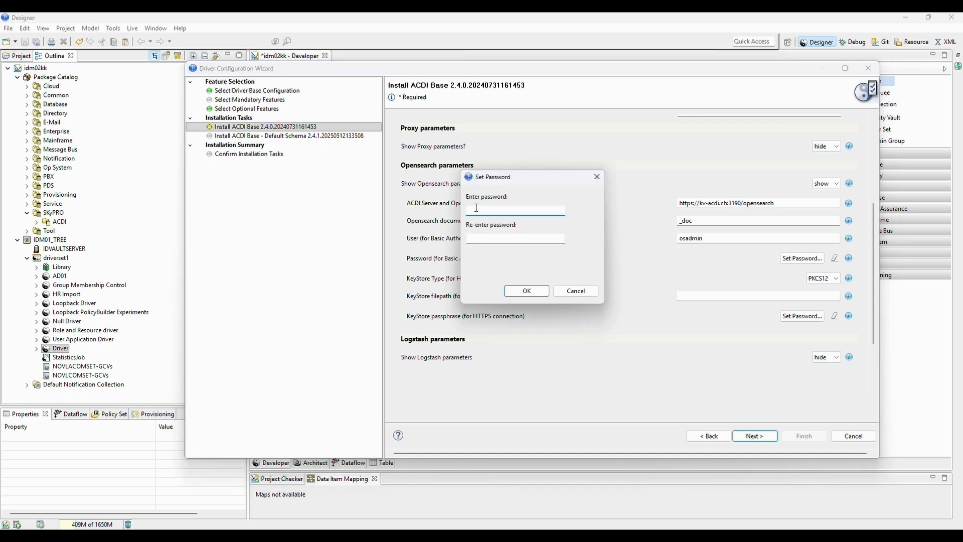
pyautogui.write('••••••••')
pyautogui.click(488, 238)
pyautogui.write('••••••••')
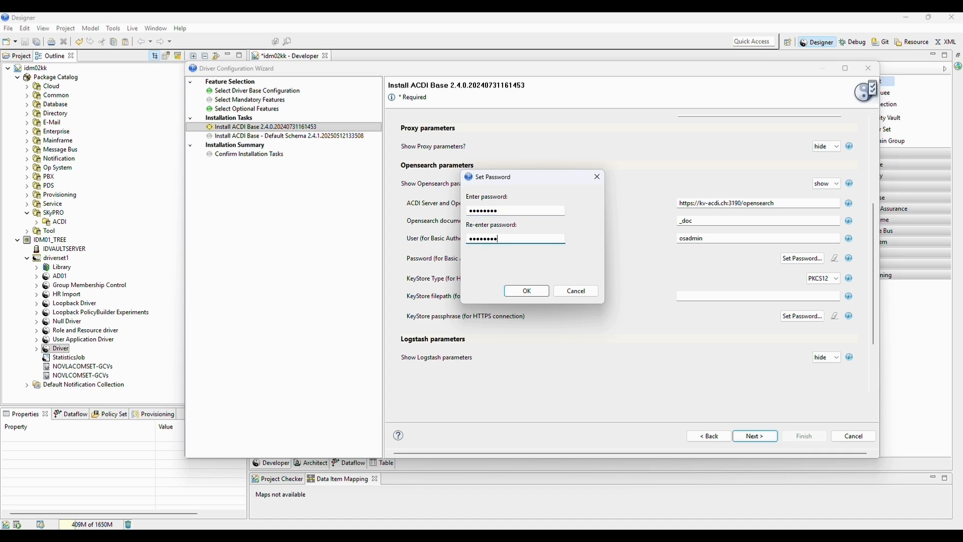
pyautogui.click(527, 292)
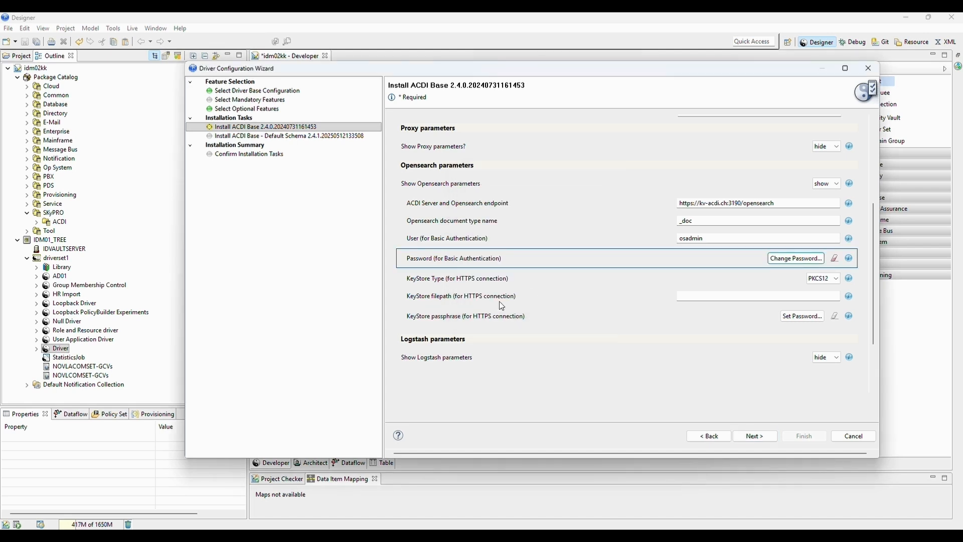
# Set the HTTPS KeyStore filepath to /opt/acdi/keystore.pfx, and enter and confirm the KeyStore passphrase
pyautogui.click(723, 298)
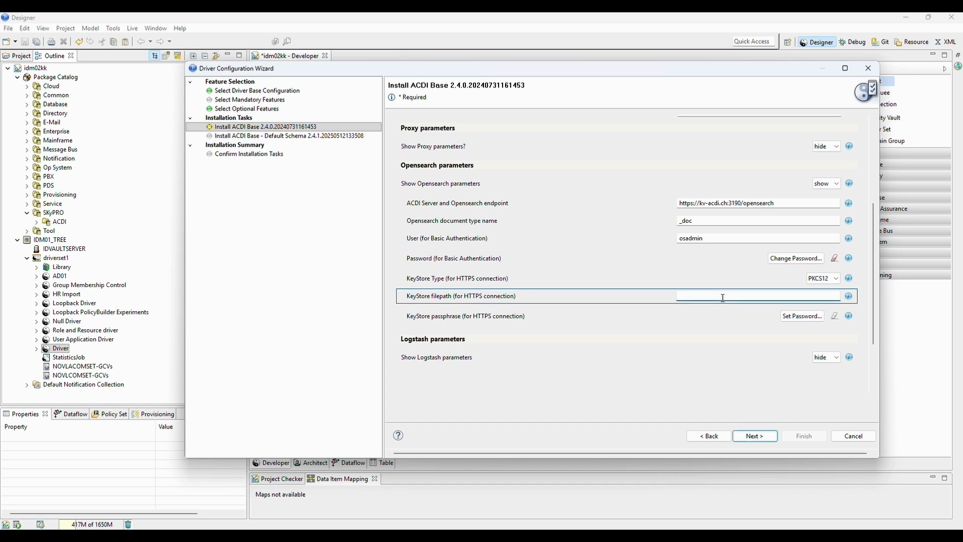
pyautogui.write('/opt/acdi/keystore.pfx')
pyautogui.click(801, 316)
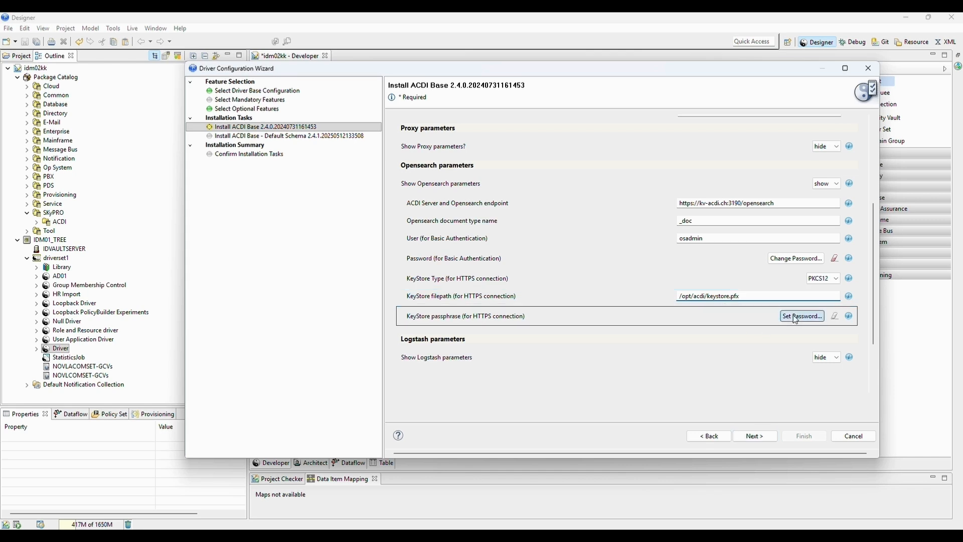
pyautogui.write('•••••••')
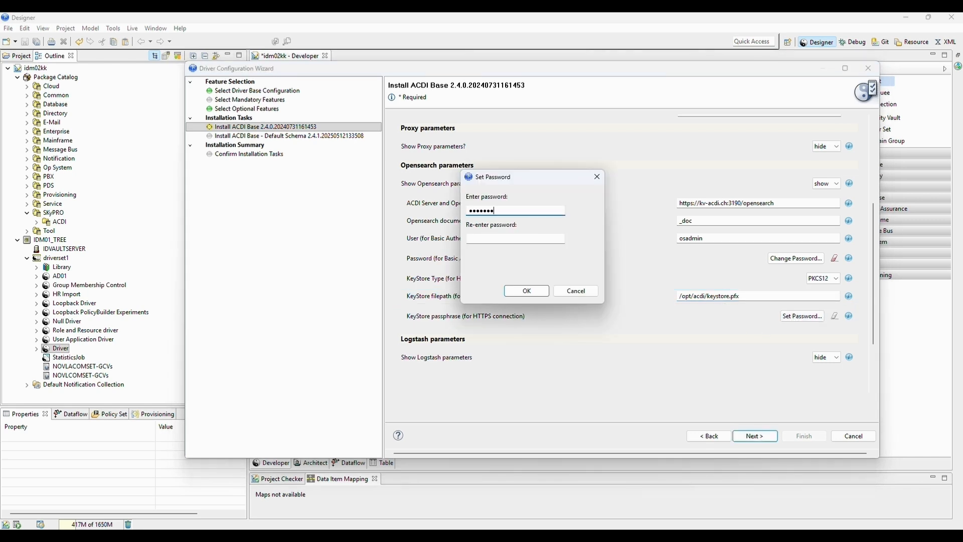
pyautogui.write('•')
pyautogui.click(550, 239)
pyautogui.write('••••••••')
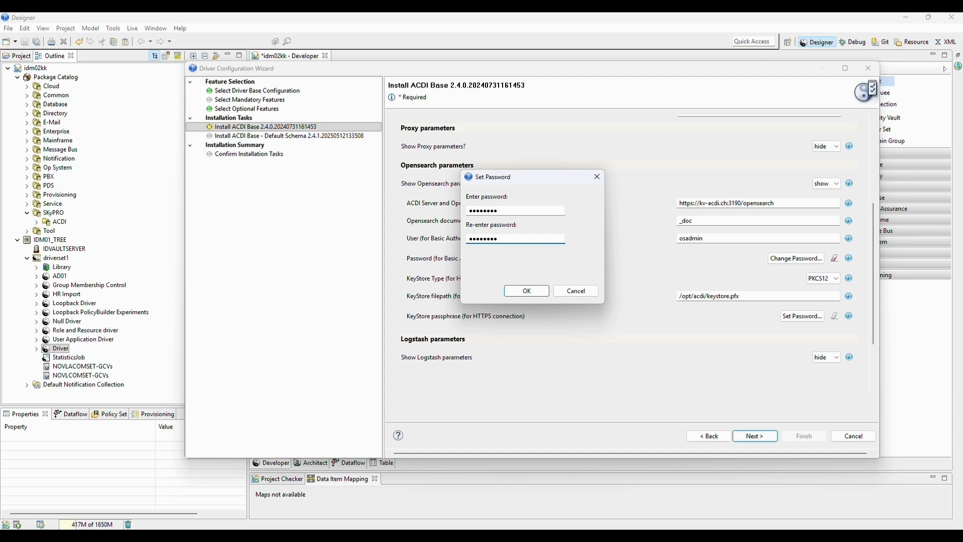
pyautogui.click(528, 291)
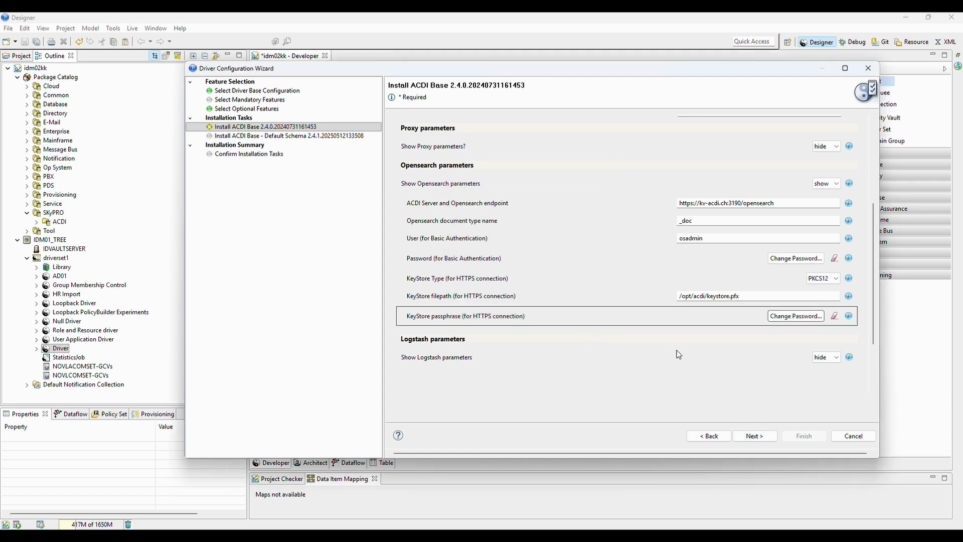
# Complete the driver installation with the default audit and modifier settings, and place the ACDI Driver above IDM01_TREE in the modeler
pyautogui.click(753, 436)
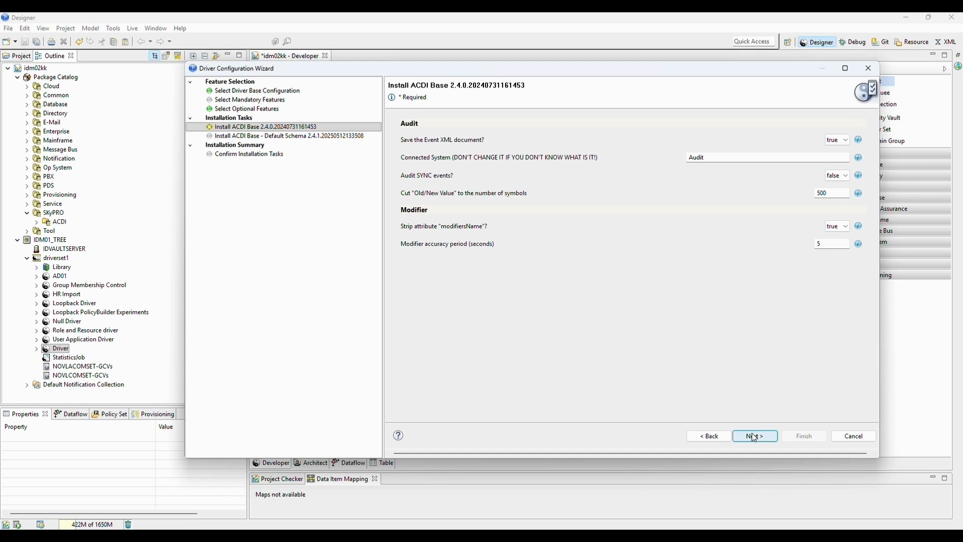
pyautogui.click(764, 437)
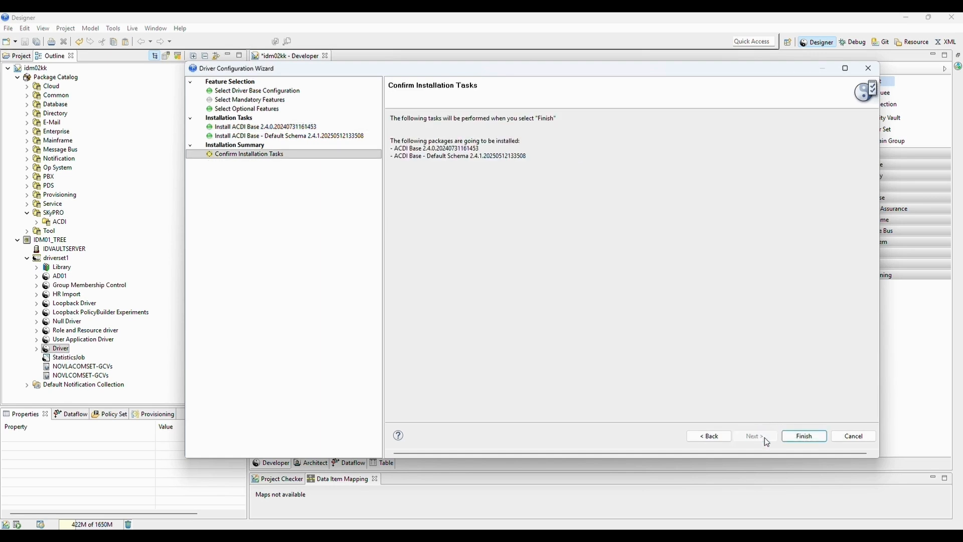
pyautogui.click(816, 437)
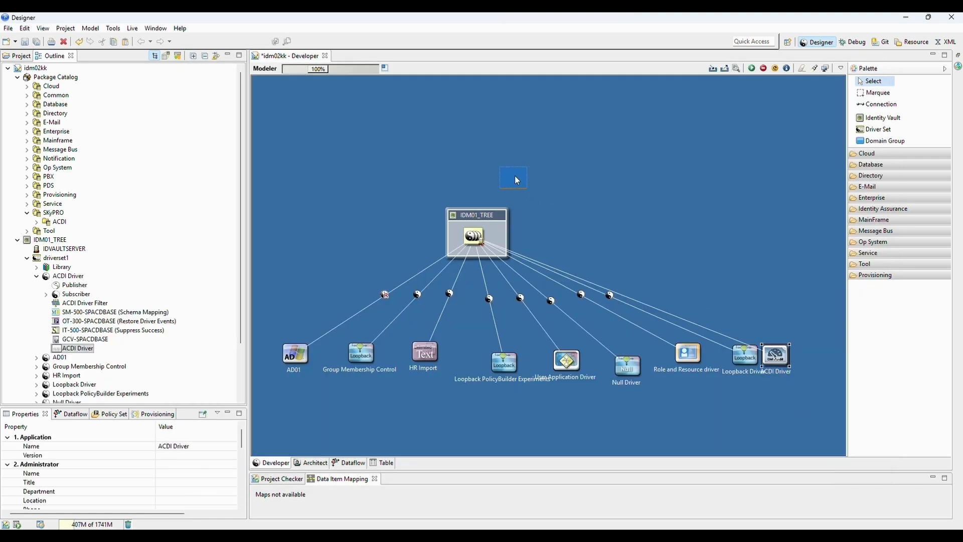
pyautogui.moveTo(479, 134); pyautogui.dragTo(479, 135)
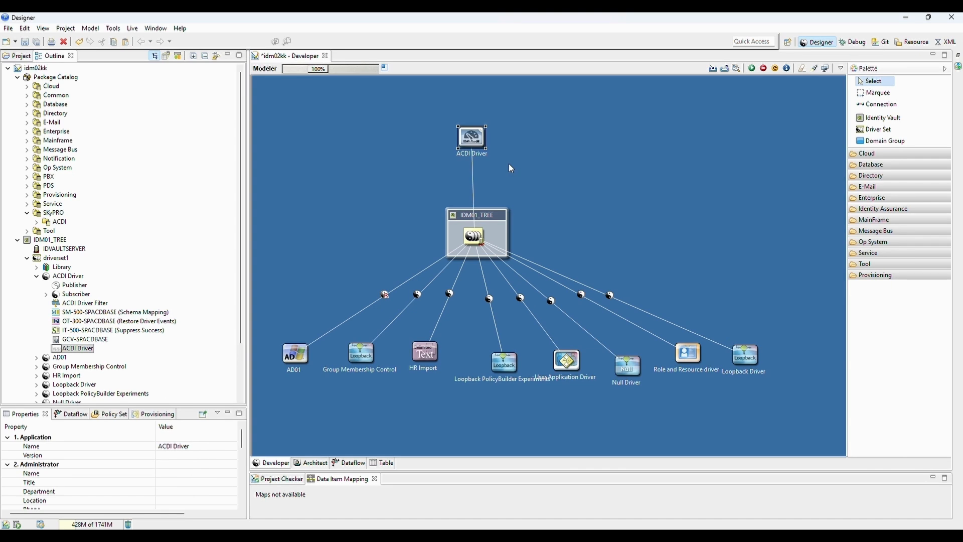
# Set the startup option to Manual in the ACDI Driver's configuration properties and apply it
pyautogui.rightClick(473, 176)
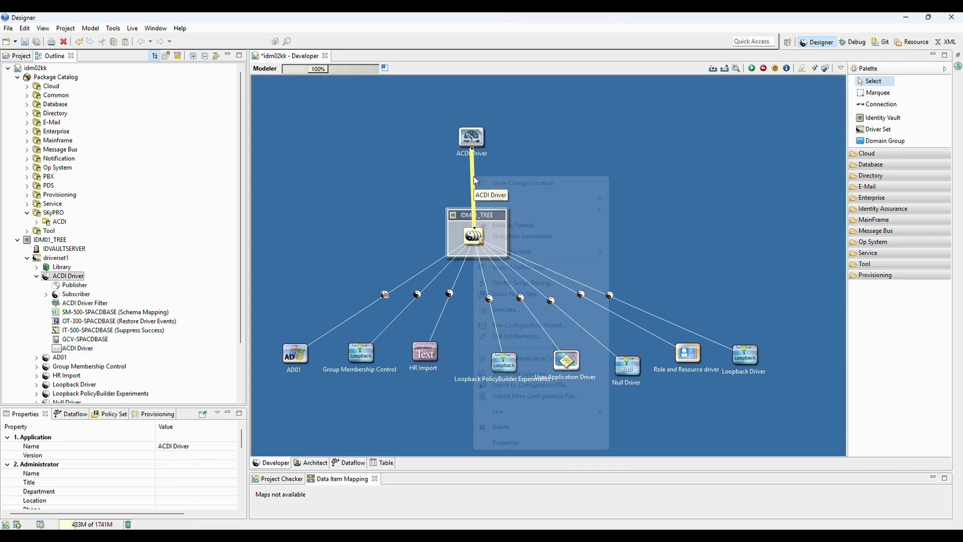
pyautogui.click(487, 155)
pyautogui.rightClick(471, 165)
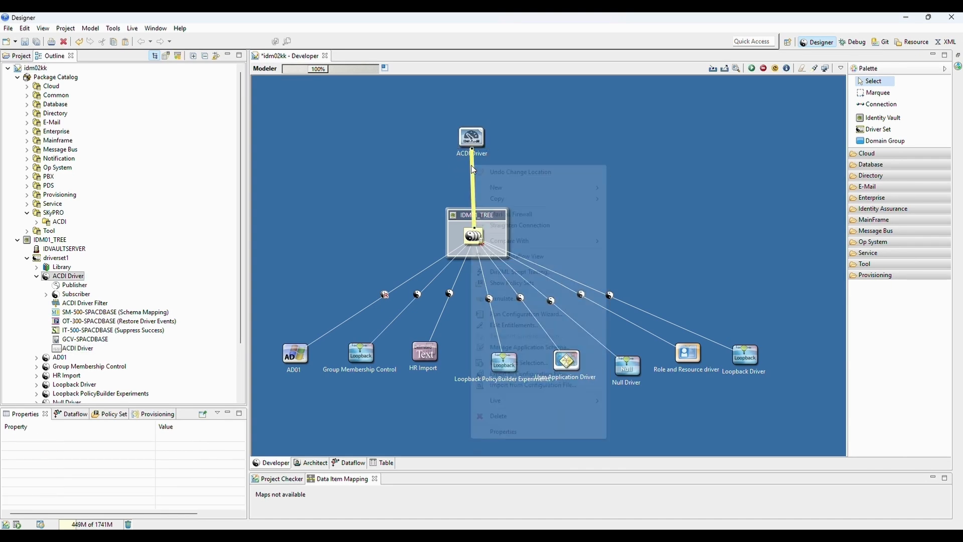
pyautogui.click(506, 431)
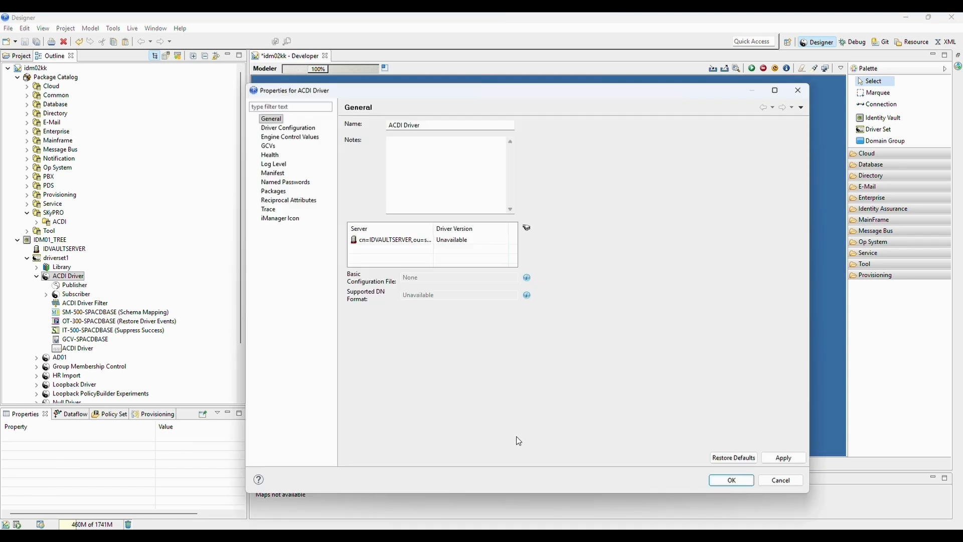
pyautogui.click(292, 128)
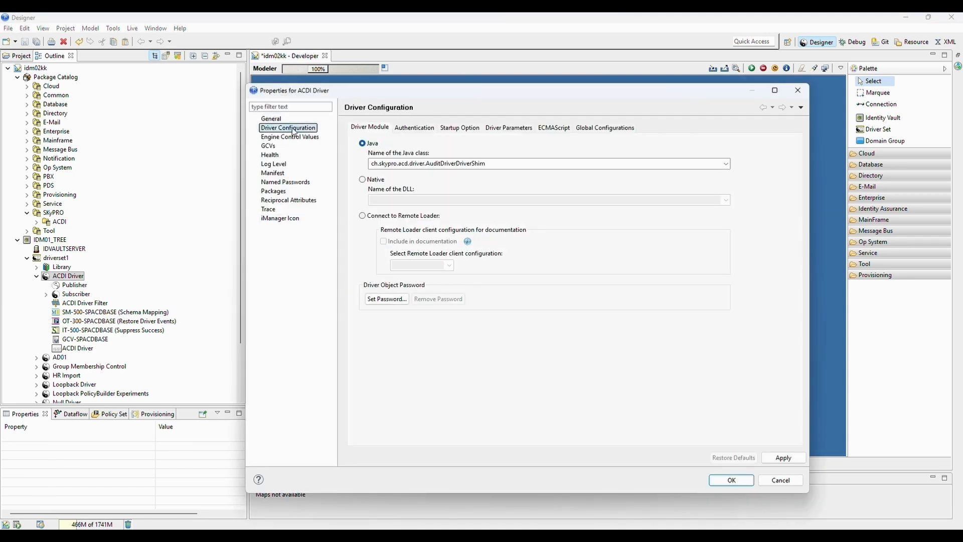
pyautogui.click(456, 130)
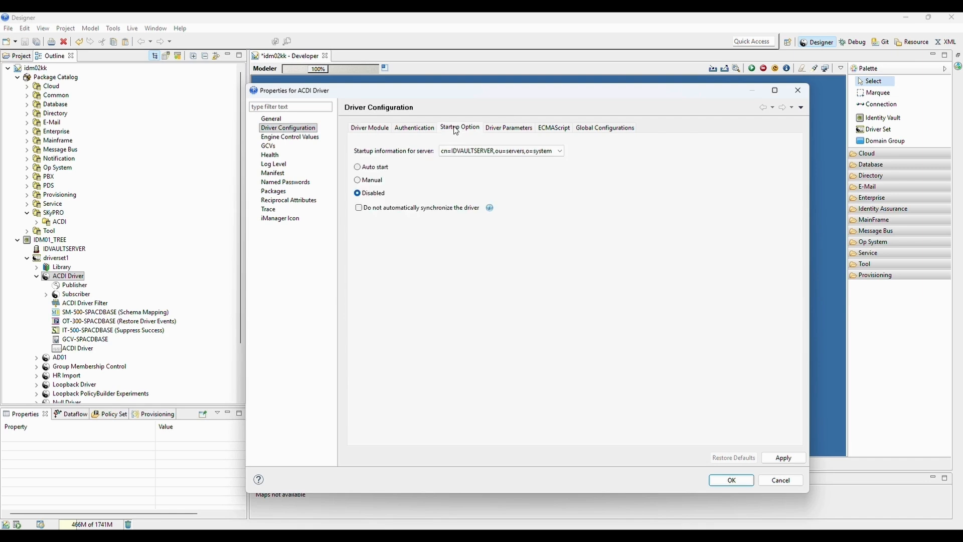
pyautogui.click(369, 183)
pyautogui.click(774, 460)
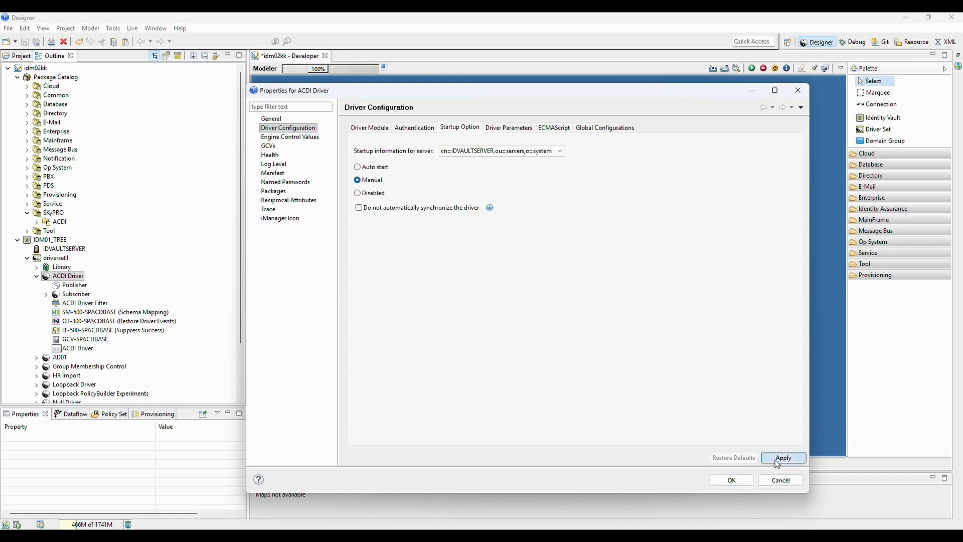
# In the ACDI Driver's subscriber parameters, enter and confirm the password for Opensearch basic authentication
pyautogui.click(514, 129)
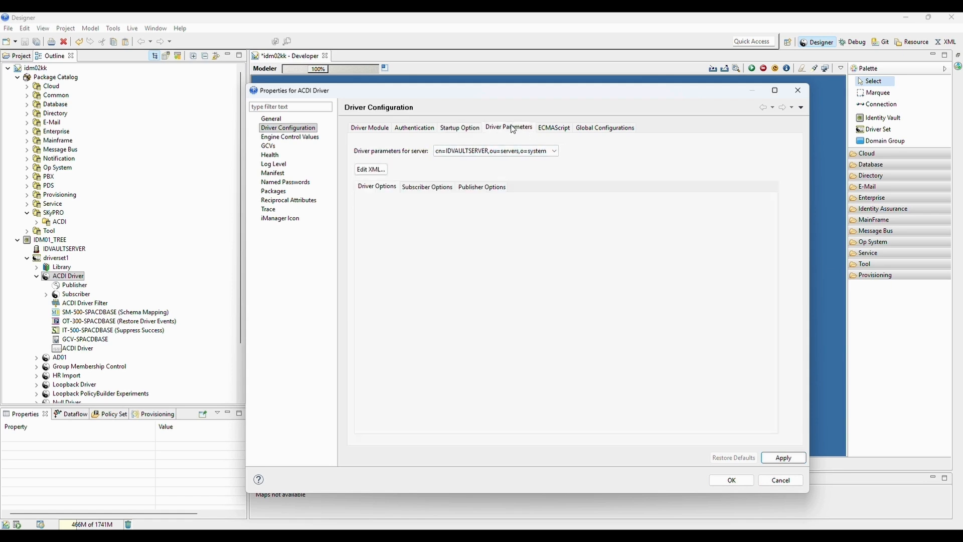
pyautogui.click(431, 188)
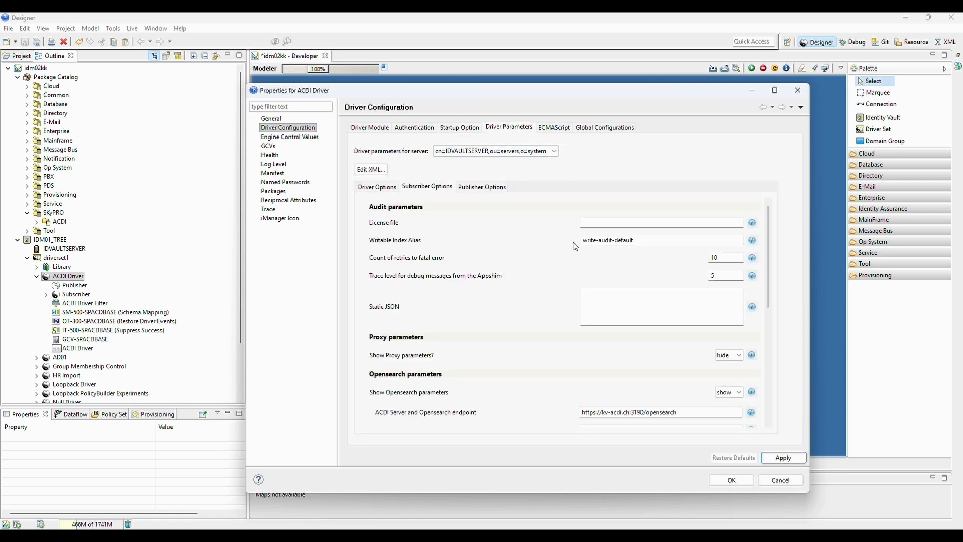
pyautogui.scroll(-3, 586, 244)
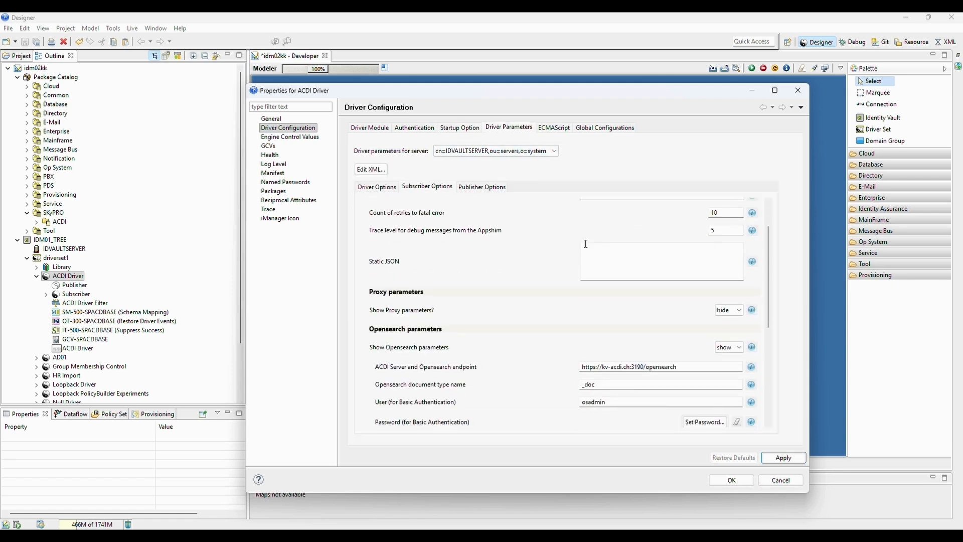
pyautogui.scroll(-9, 652, 286)
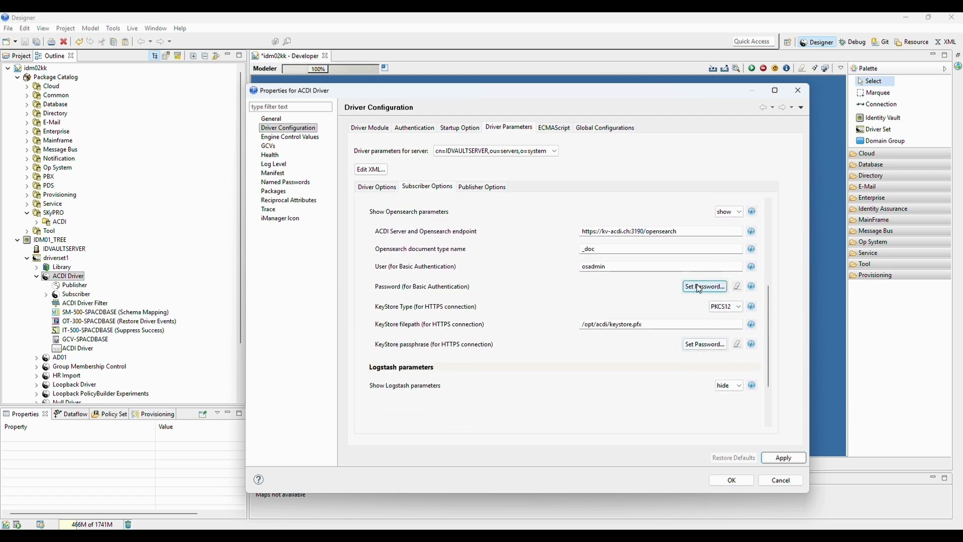
pyautogui.click(699, 288)
pyautogui.write('********')
pyautogui.click(493, 268)
pyautogui.write('****')
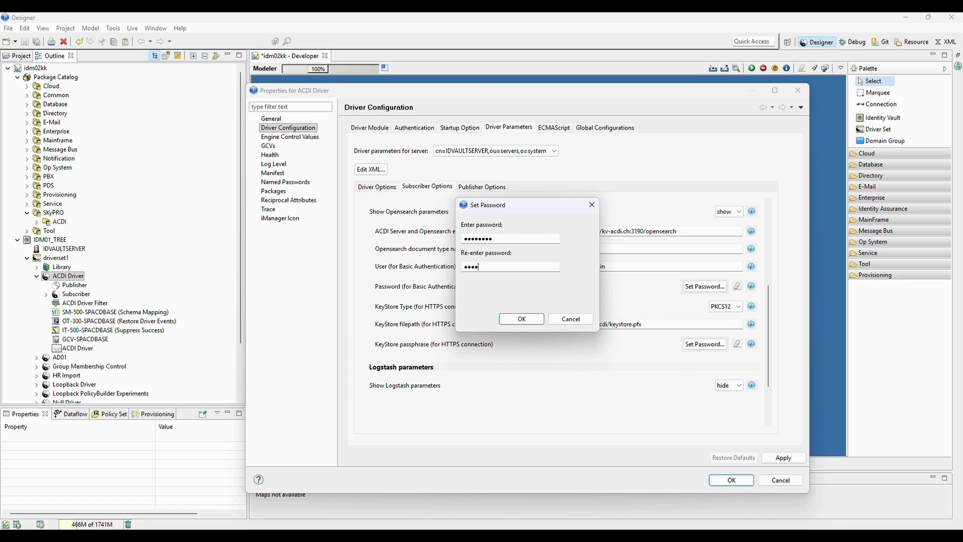
pyautogui.write('****')
pyautogui.click(523, 320)
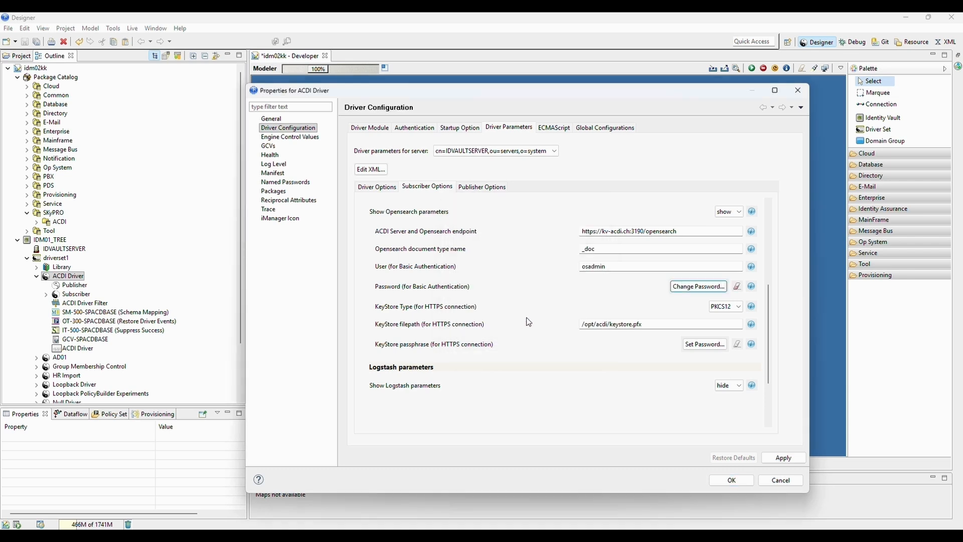
# Enter and confirm the KeyStore passphrase for the HTTPS connection, and apply the driver parameters
pyautogui.scroll(-1, 704, 329)
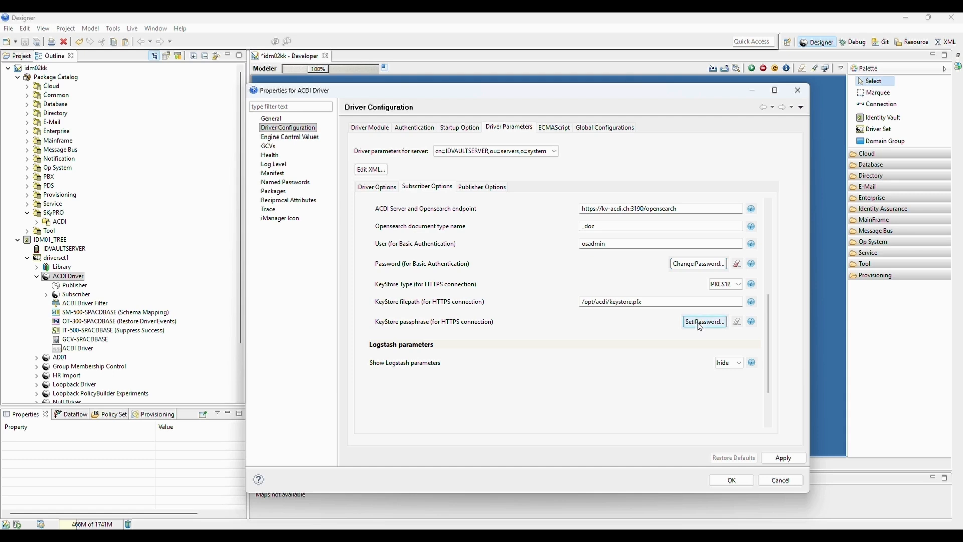
pyautogui.click(702, 325)
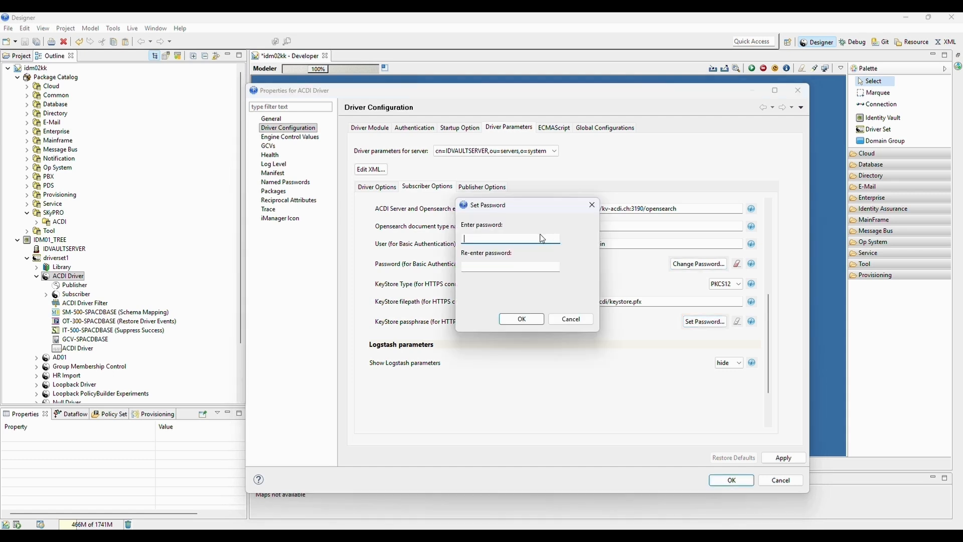
pyautogui.write('••••••••')
pyautogui.click(537, 268)
pyautogui.write('••••••••')
pyautogui.click(522, 319)
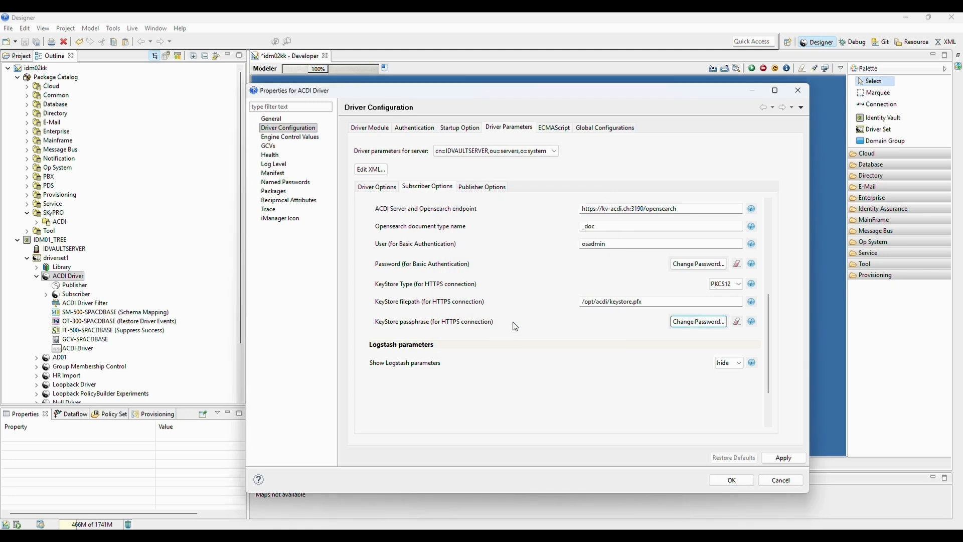
pyautogui.scroll(-3, 549, 346)
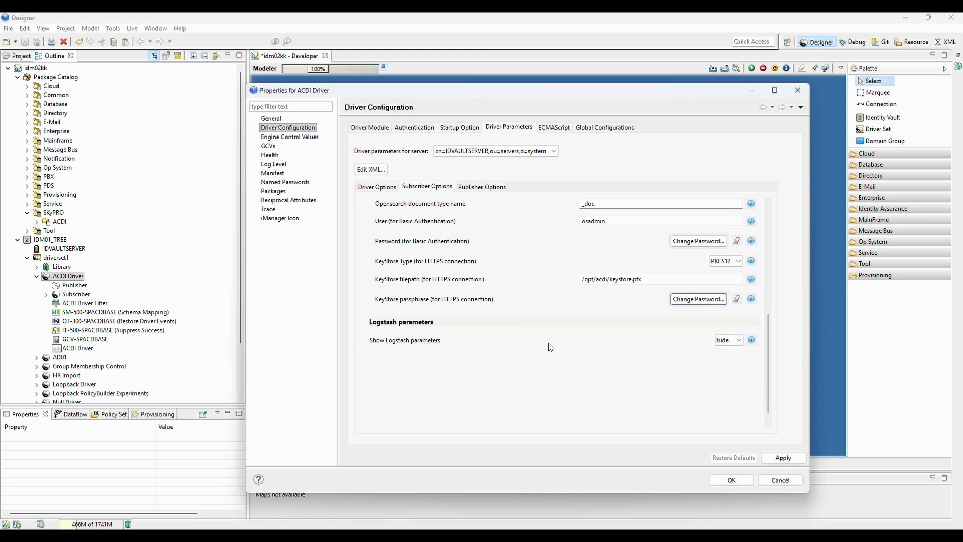
pyautogui.click(771, 459)
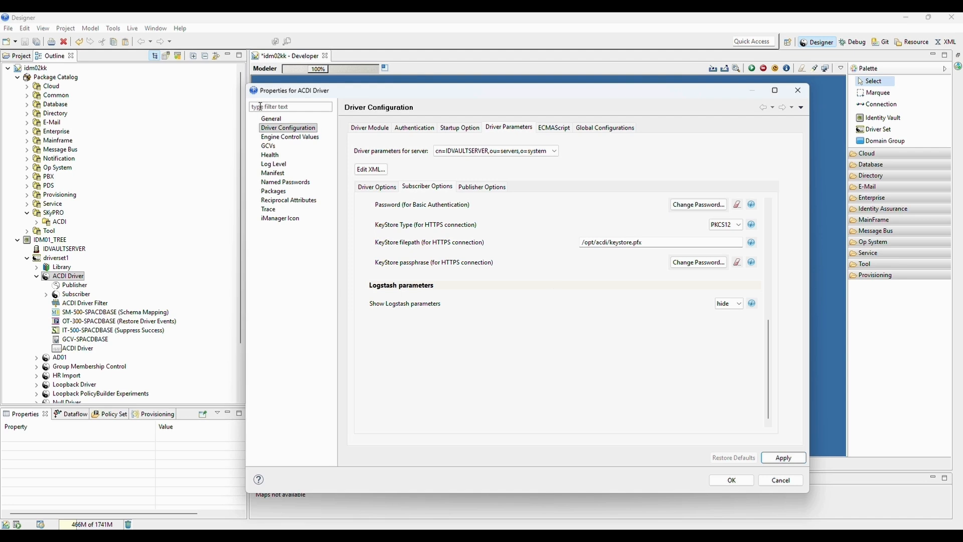
# Override the driver set's trace settings with trace level 5 and the trace file /var/log/idm/acdi/ACDI.log
pyautogui.click(270, 209)
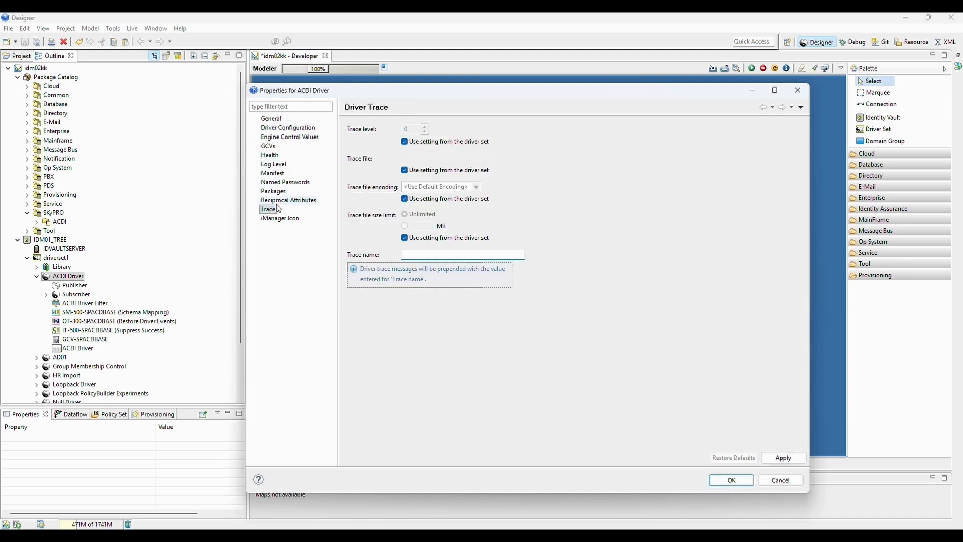
pyautogui.click(404, 141)
pyautogui.doubleClick(399, 129)
pyautogui.click(409, 174)
pyautogui.click(412, 158)
pyautogui.write('/var/log/idm/')
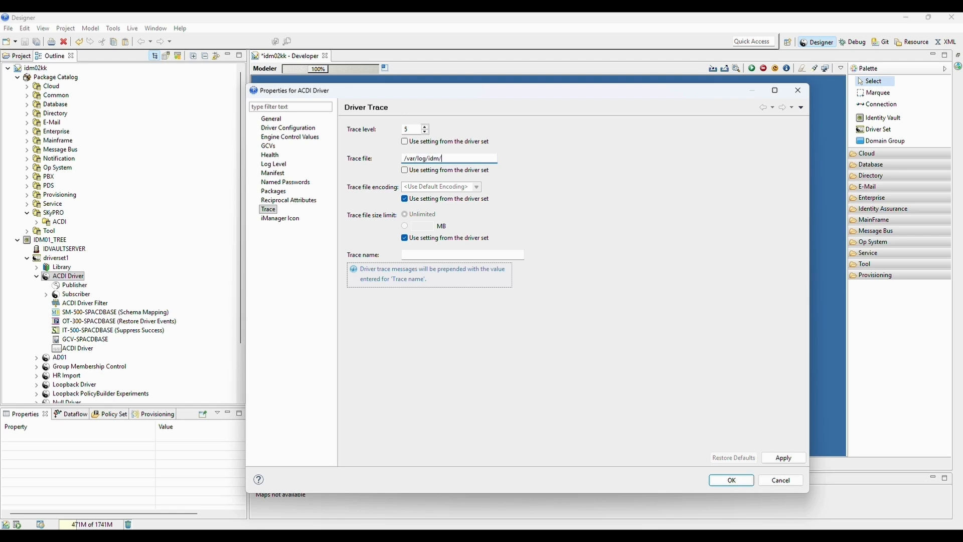
pyautogui.write('acdi/ACDI.log')
# Limit the trace file size to 10 MB, set the trace name to ACDI, and save the driver properties
pyautogui.click(405, 238)
pyautogui.click(404, 226)
pyautogui.click(422, 228)
pyautogui.write('10')
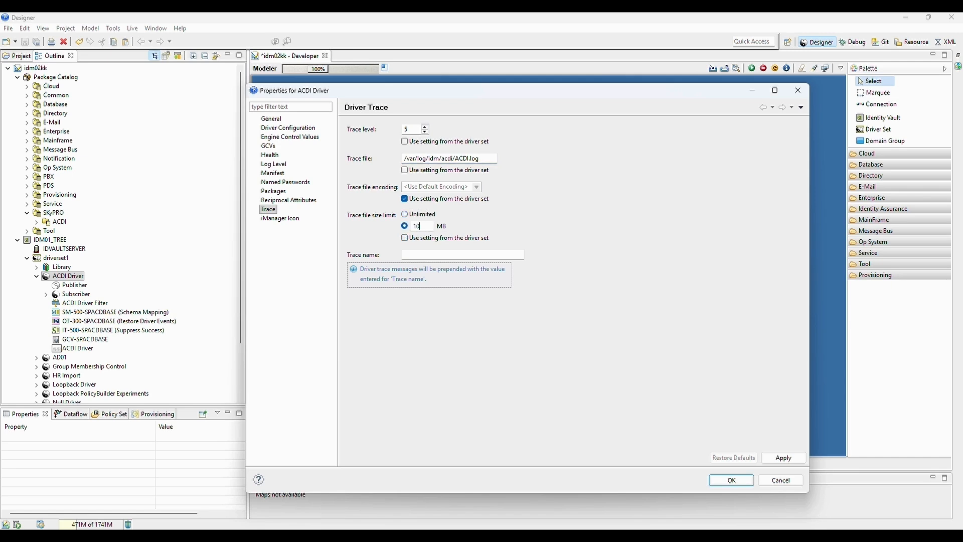
pyautogui.write('ACDI')
pyautogui.click(781, 457)
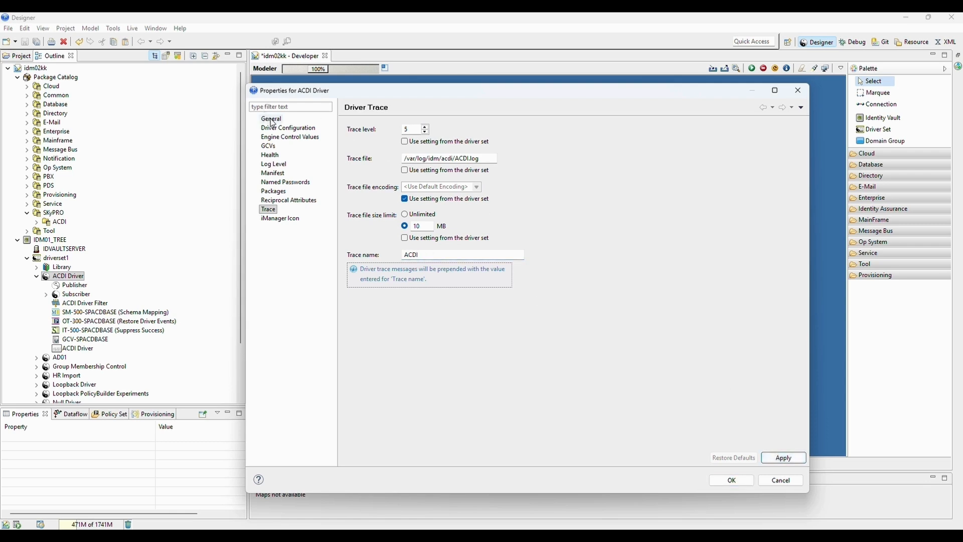
pyautogui.click(728, 481)
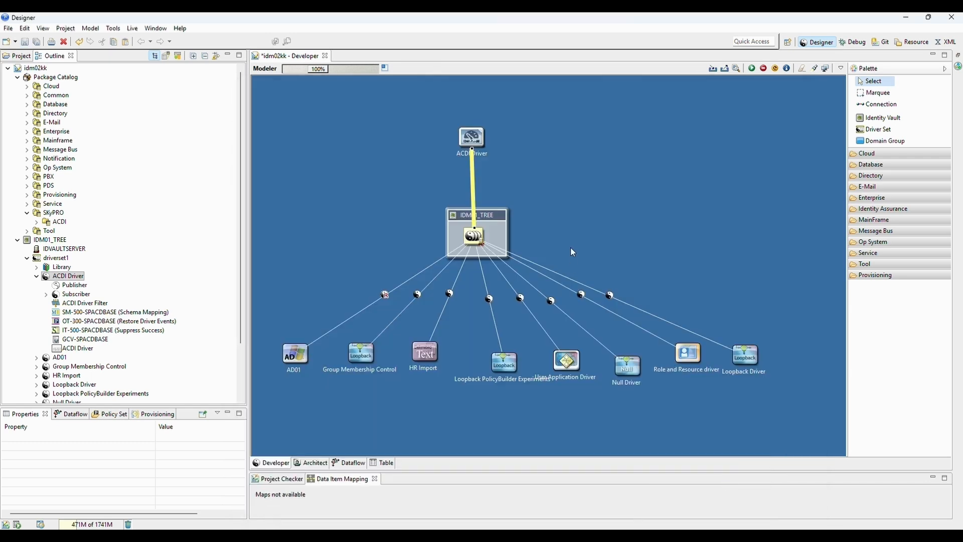
# Deploy the ACDI Driver to eDirectory from its connection line in the modeler
pyautogui.rightClick(470, 160)
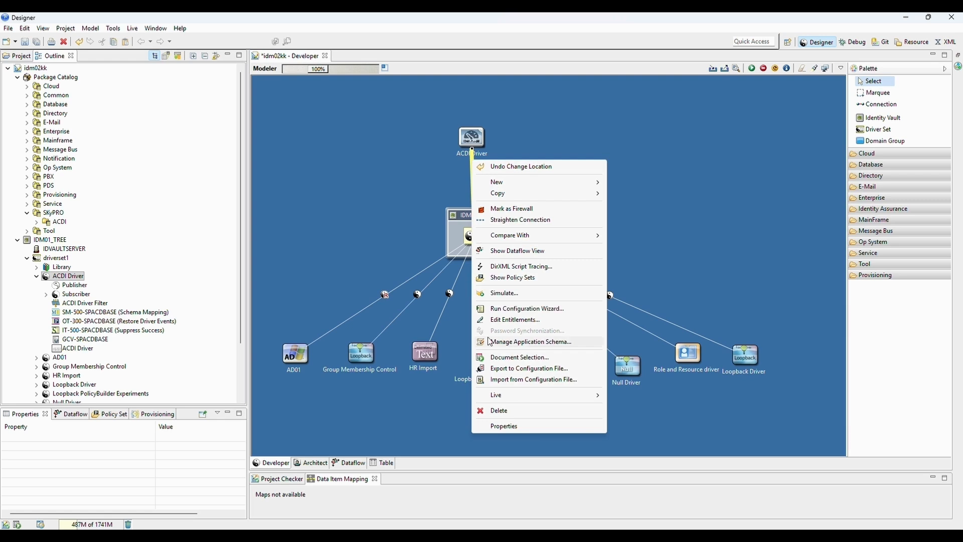
pyautogui.moveTo(533, 395)
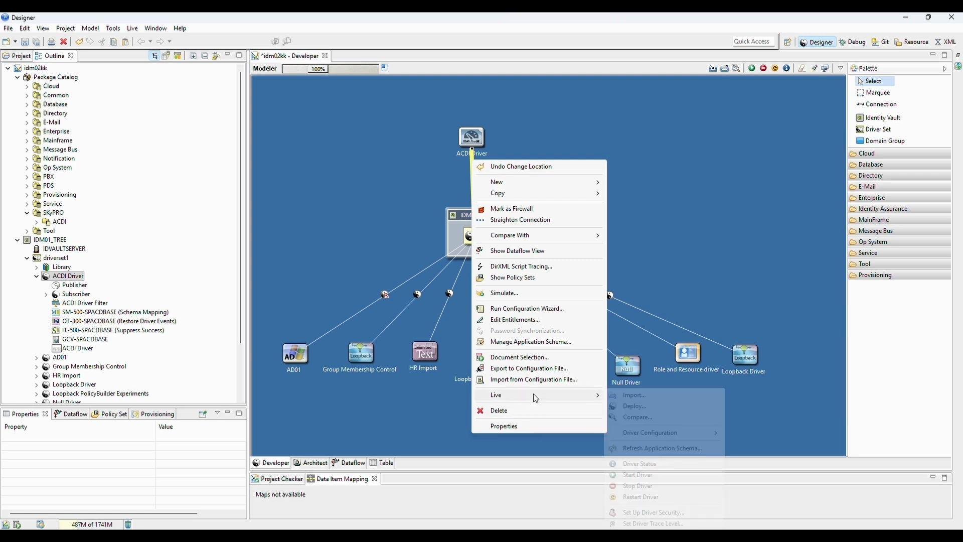
pyautogui.click(632, 406)
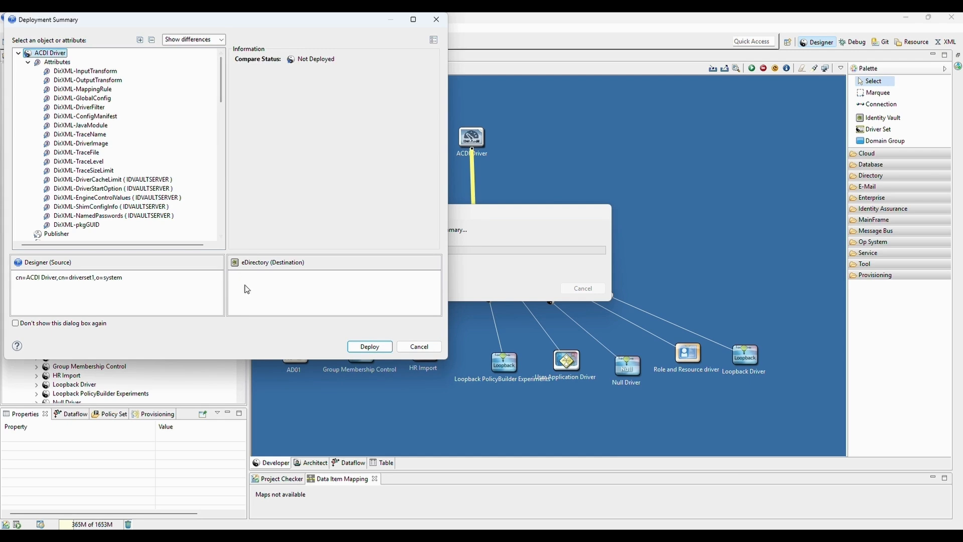
pyautogui.click(376, 349)
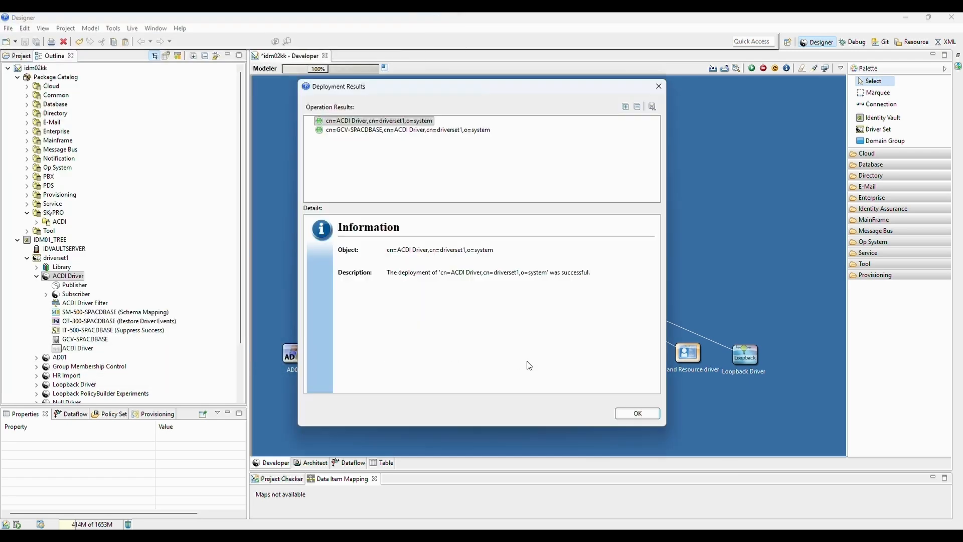
pyautogui.click(638, 414)
# Start the ACDI Driver on the identity vault server
pyautogui.click(576, 277)
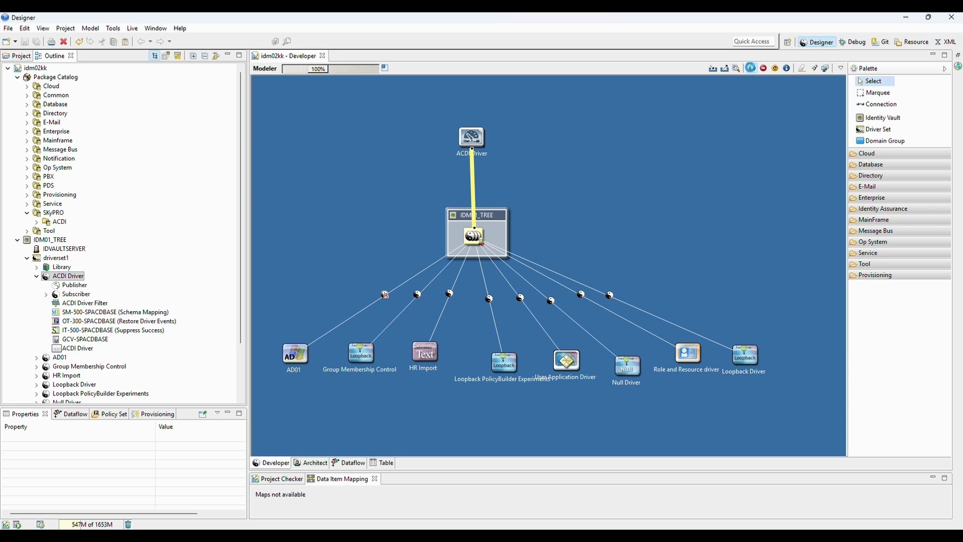
pyautogui.click(751, 68)
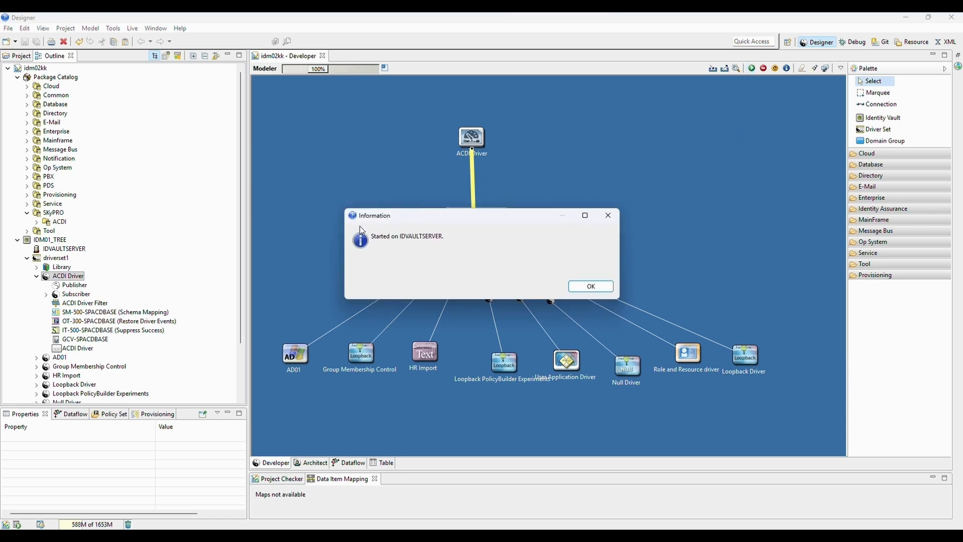
pyautogui.click(588, 288)
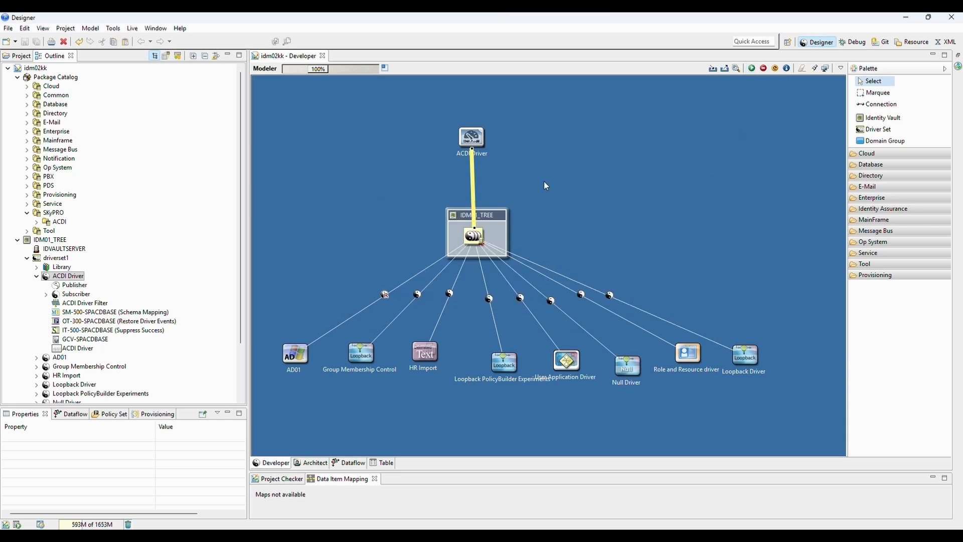
# Refresh the ACDI Driver's version from the live server in its general properties and save the change
pyautogui.click(474, 173)
pyautogui.rightClick(472, 170)
pyautogui.click(526, 438)
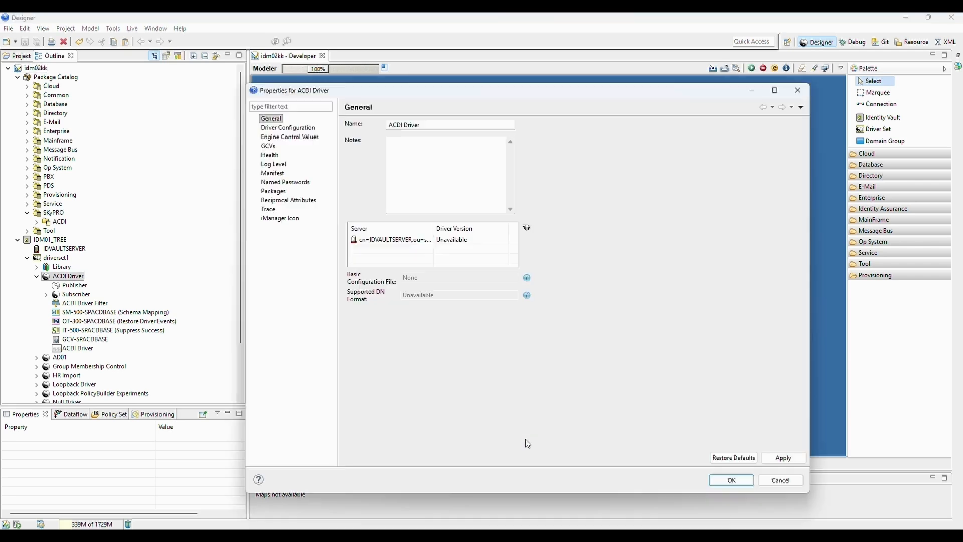
pyautogui.click(526, 229)
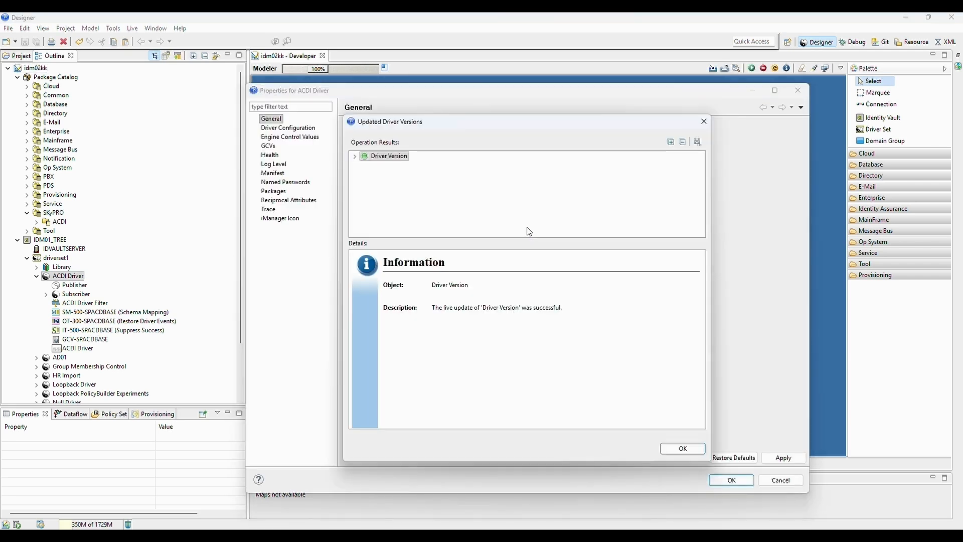
pyautogui.click(681, 451)
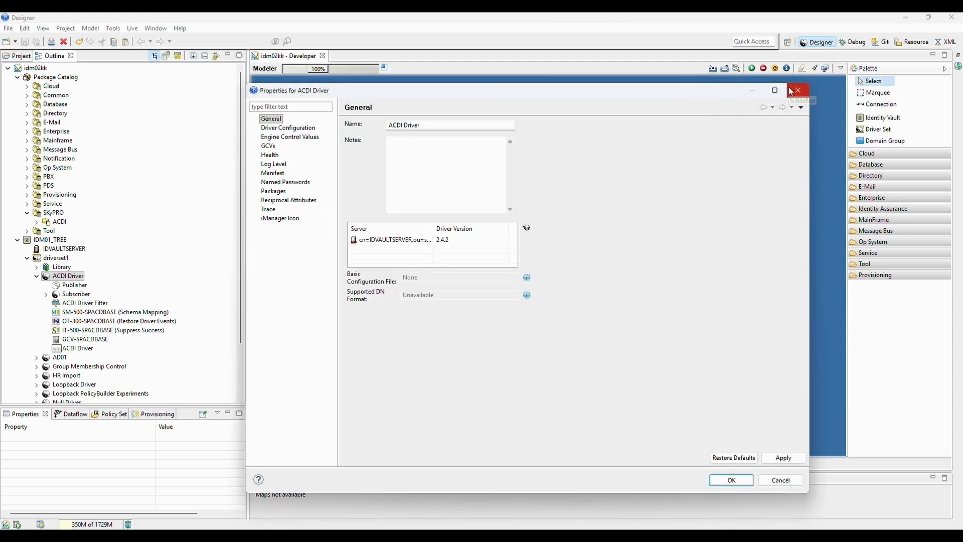
pyautogui.click(783, 457)
pyautogui.click(733, 480)
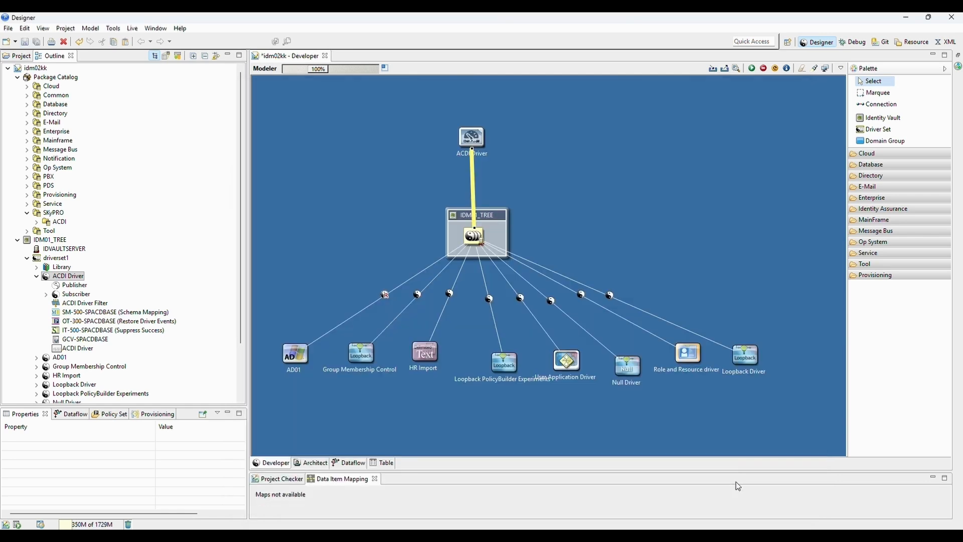
pyautogui.click(707, 249)
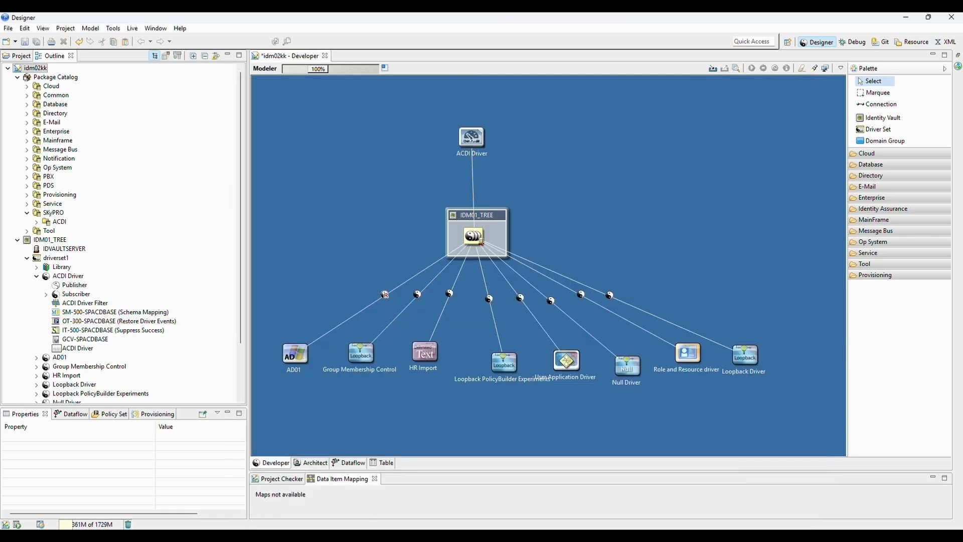
# Switch to the ACDI web application in the browser and examine the OpenText Identity Manager dashboards
pyautogui.click(315, 492)
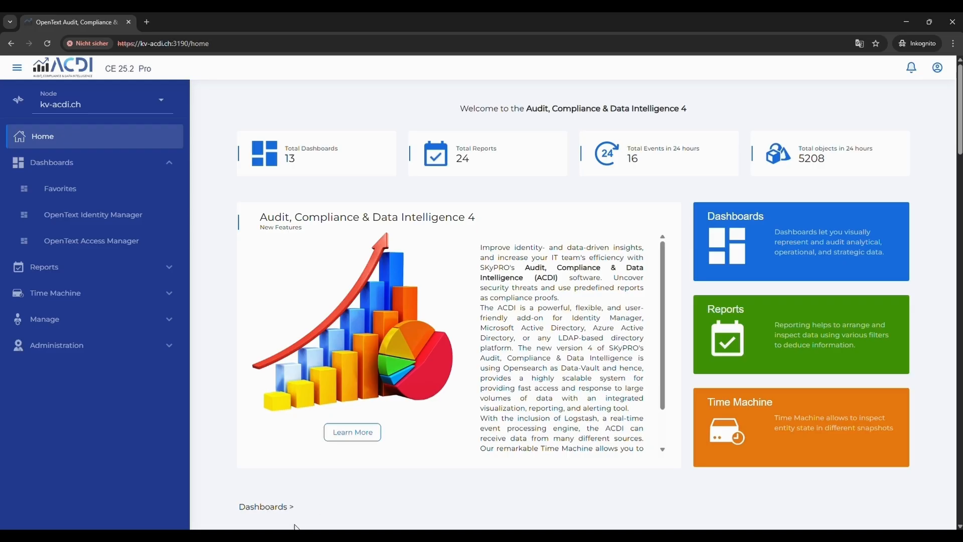
pyautogui.moveTo(140, 44); pyautogui.dragTo(157, 44)
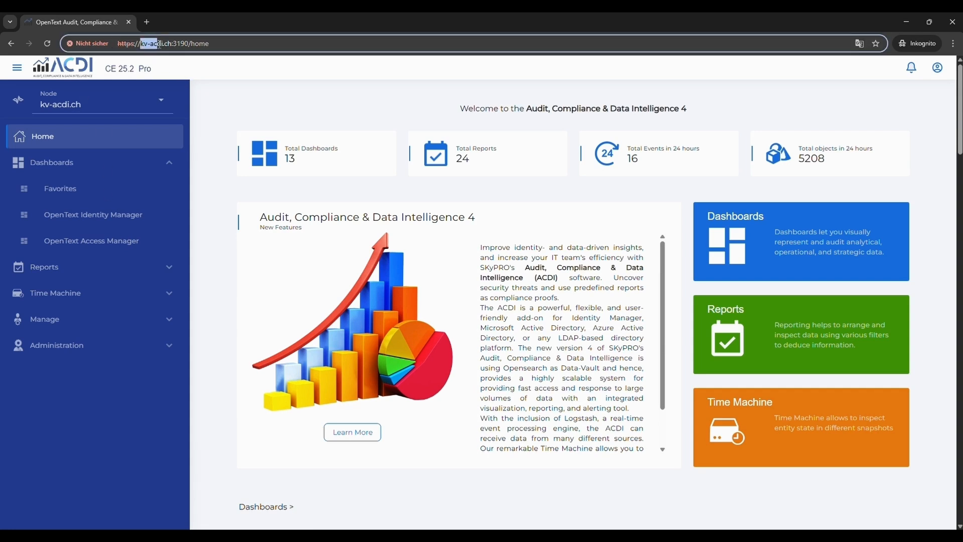
pyautogui.click(209, 145)
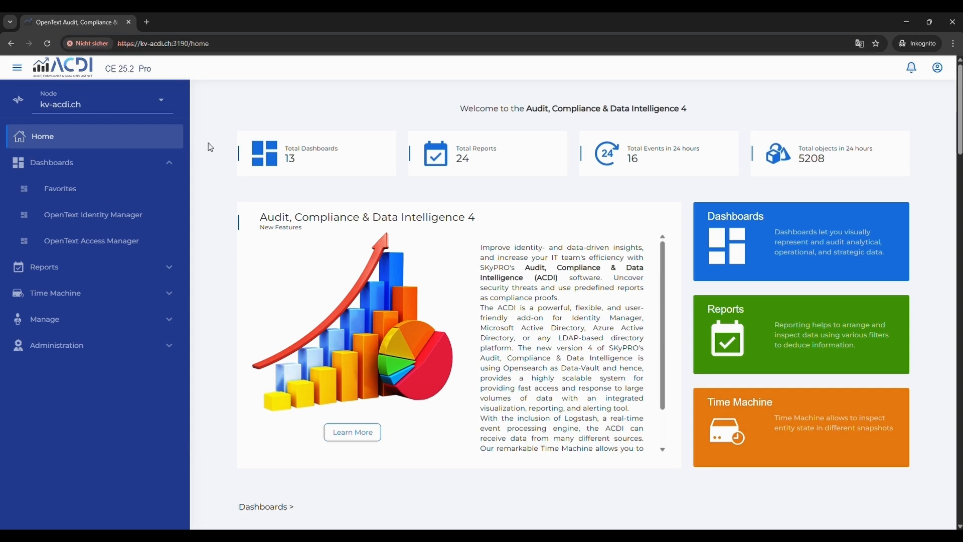
pyautogui.click(100, 214)
pyautogui.scroll(-3, 293, 394)
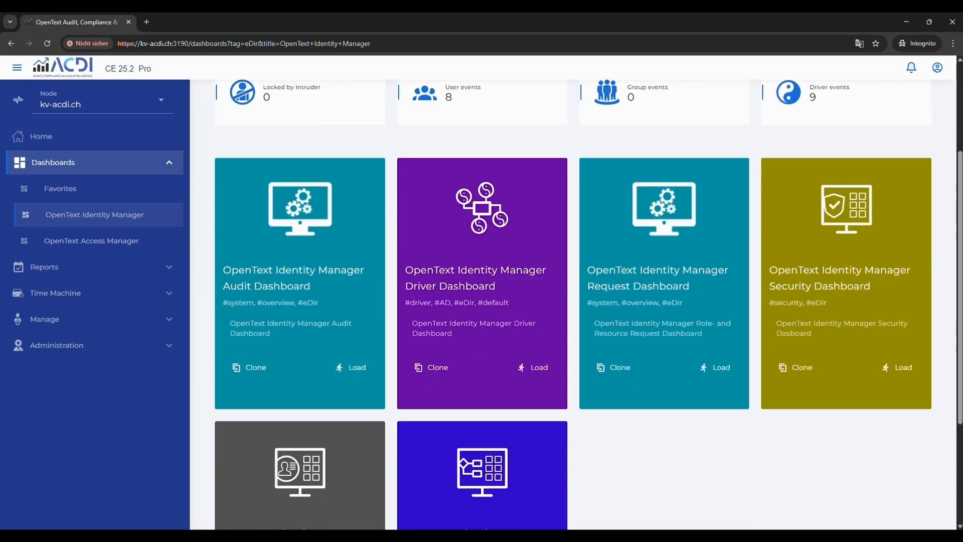
# Switch to Apache Directory Studio and open the twelfth user entry in the first group under ou=users
pyautogui.hotkey('alt', 'Tab')
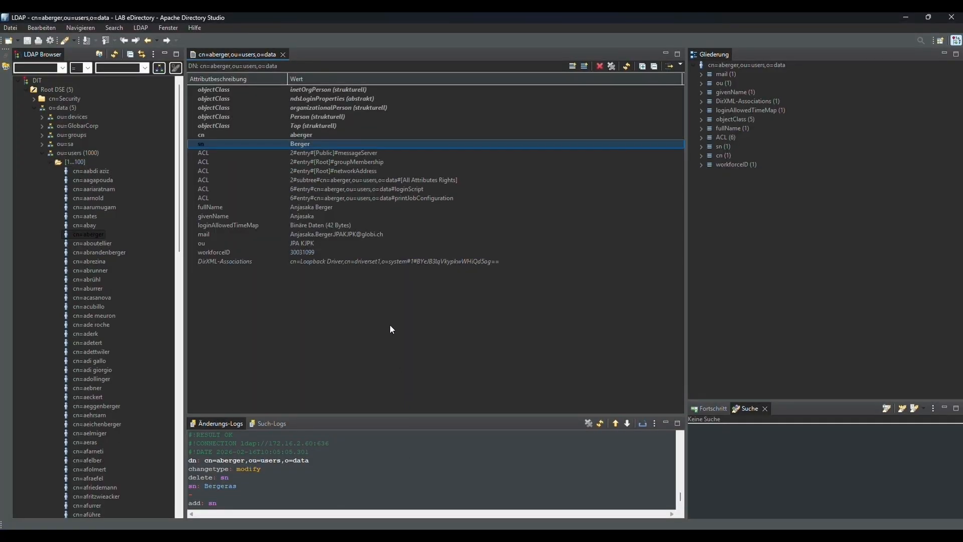
pyautogui.scroll(-3, 71, 202)
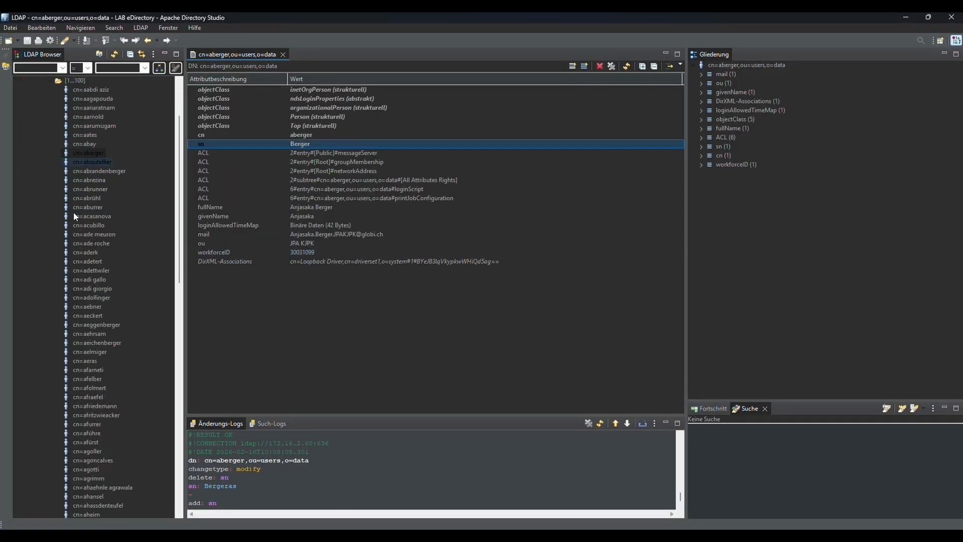
pyautogui.click(97, 188)
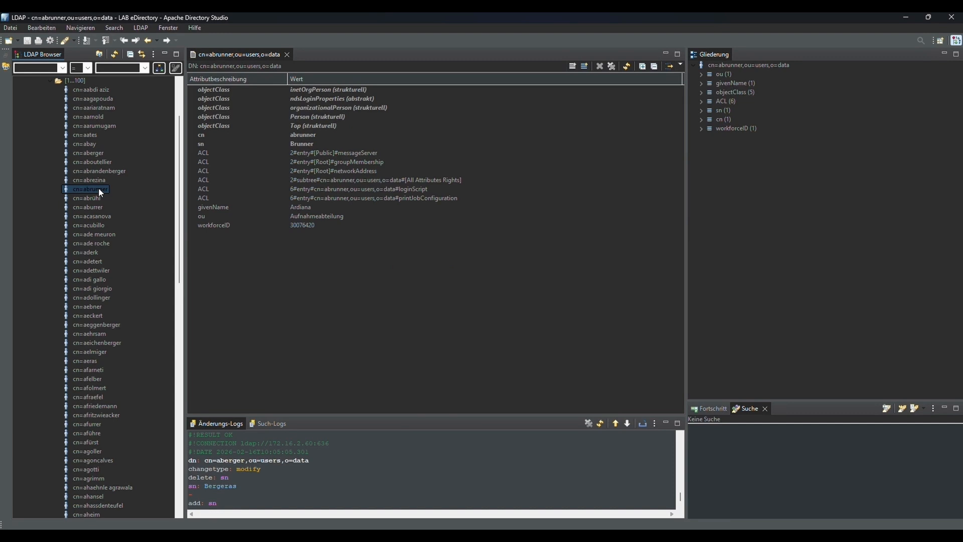
# Change the opened user entry's sn attribute by appending "ennen" to the surname and commit the value
pyautogui.doubleClick(327, 145)
pyautogui.click(327, 143)
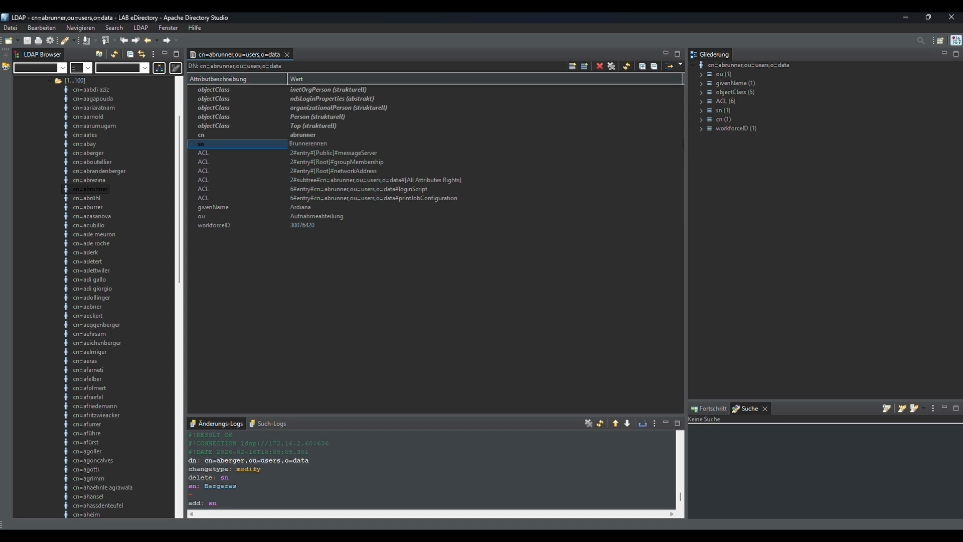
pyautogui.press('Return')
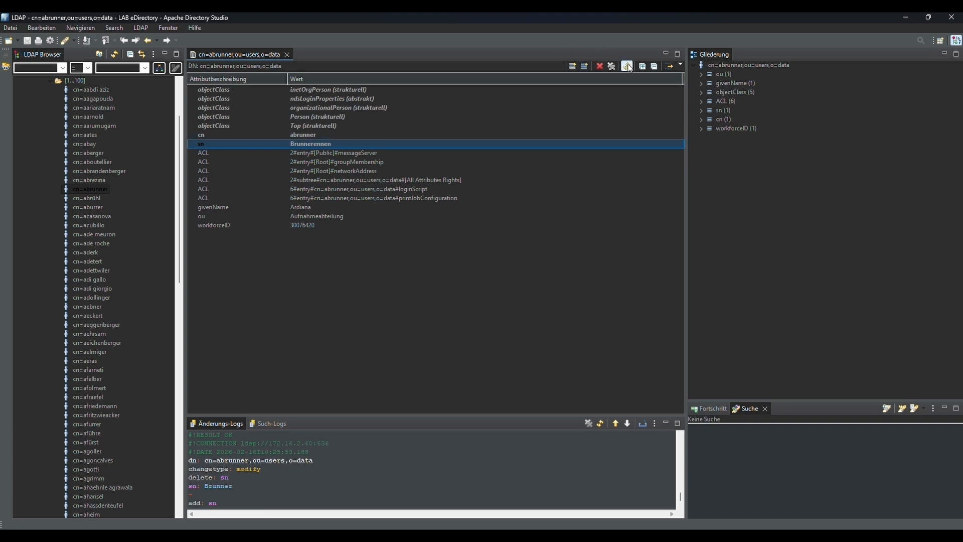
# Switch to the ACDI web application, load the OpenText Identity Manager Audit Dashboard and refresh its data
pyautogui.click(902, 19)
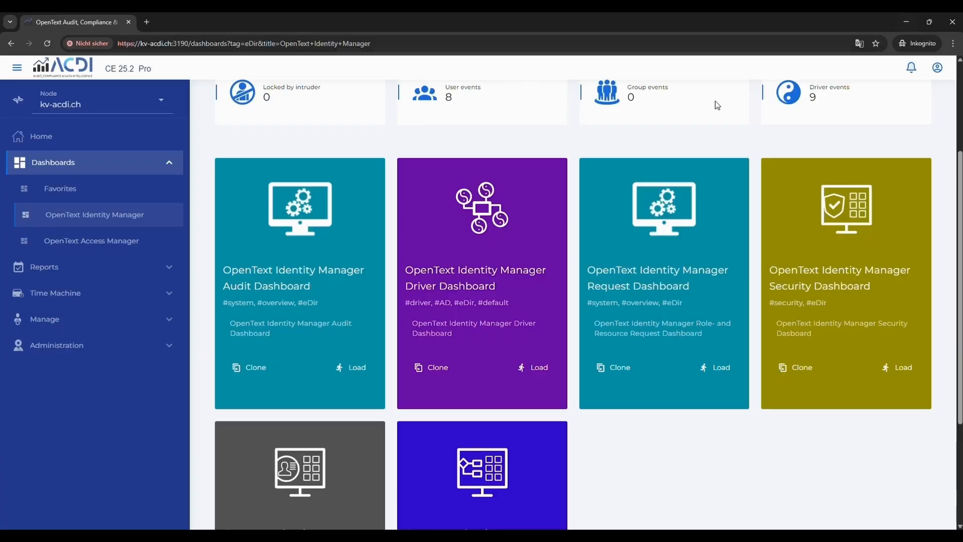
pyautogui.scroll(-1, 347, 356)
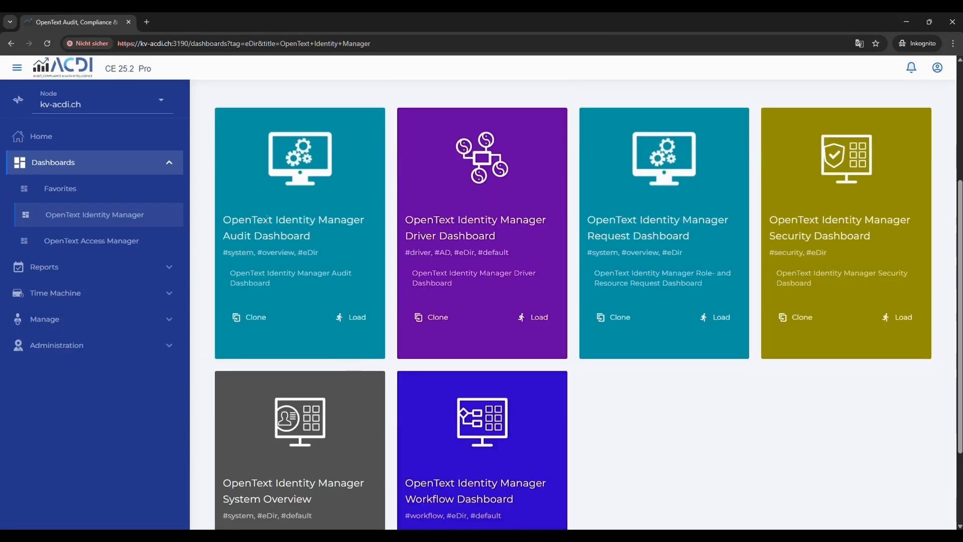
pyautogui.click(357, 317)
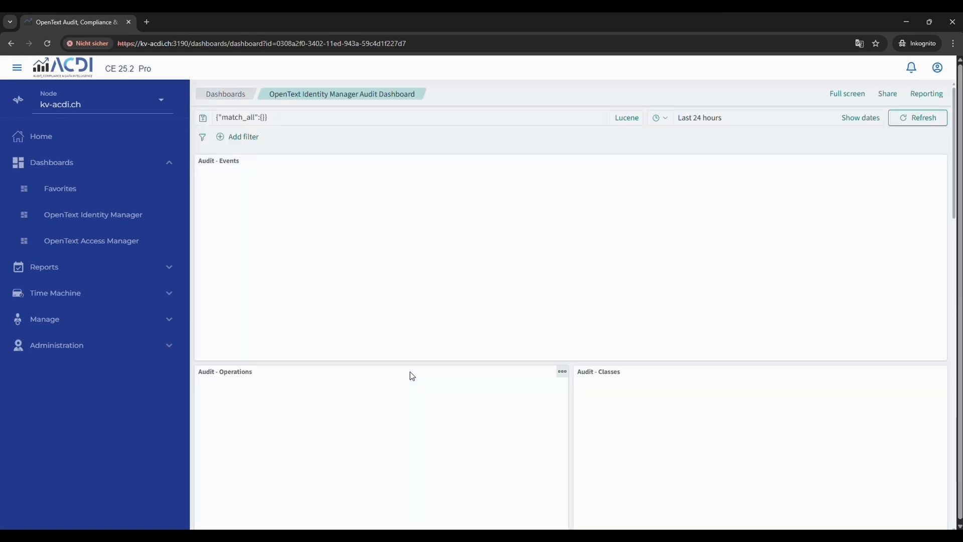
pyautogui.click(914, 122)
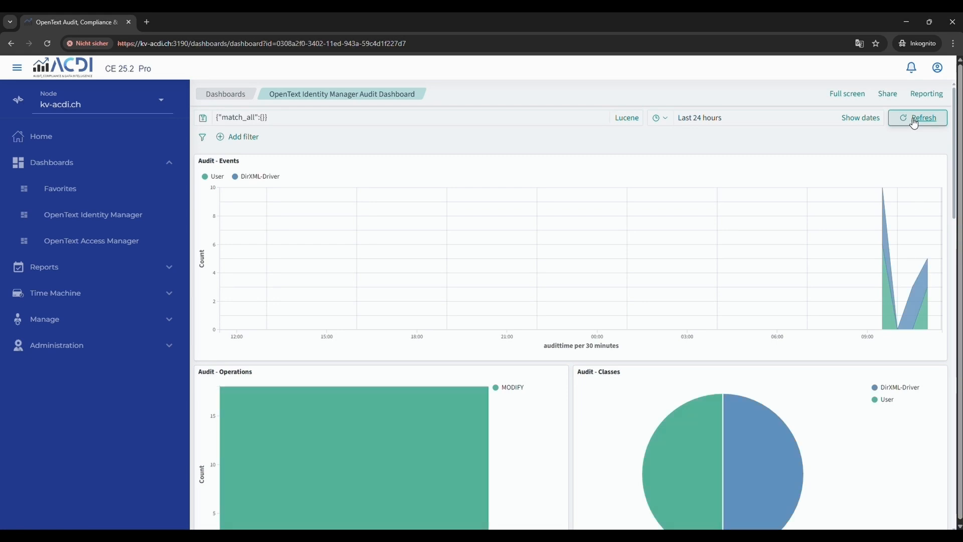
# Examine the Audit Events table for the user's surname modification and review the ObjectClass-Attribute Heat Map
pyautogui.scroll(-15, 916, 200)
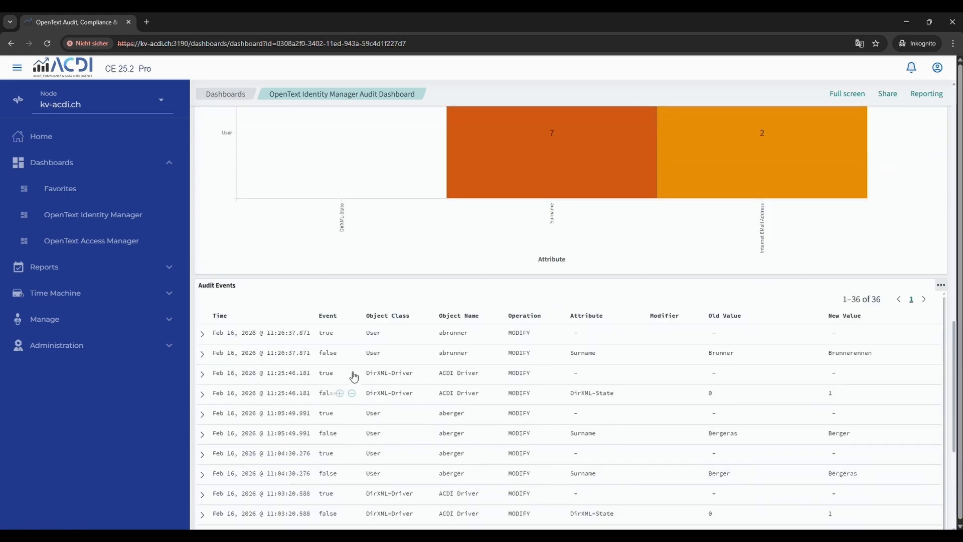
pyautogui.moveTo(440, 333); pyautogui.dragTo(466, 333)
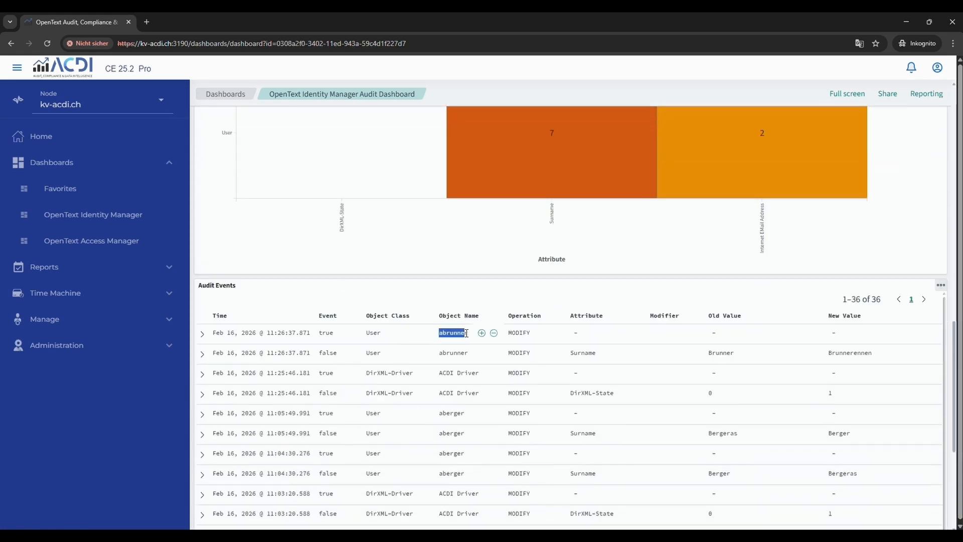
pyautogui.doubleClick(454, 353)
pyautogui.click(318, 364)
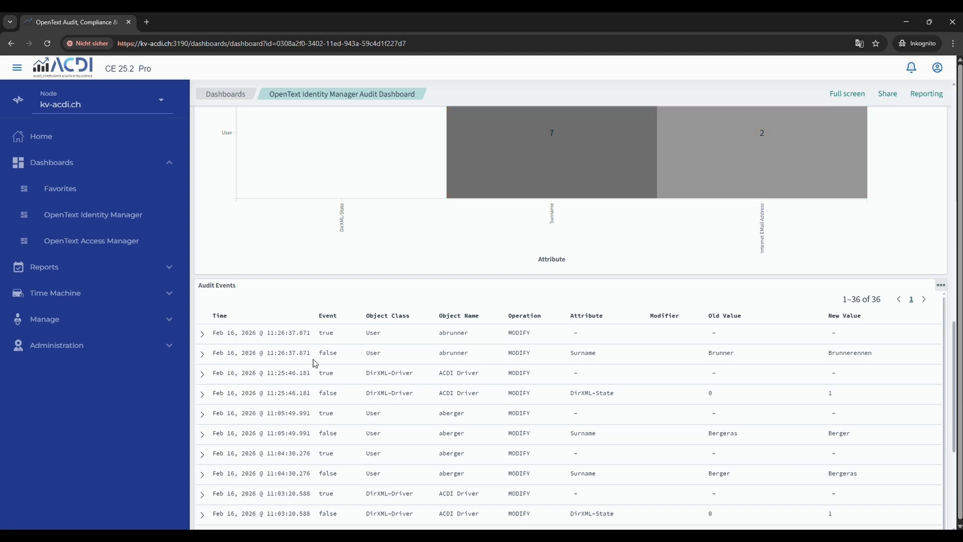
pyautogui.moveTo(570, 352); pyautogui.dragTo(597, 360)
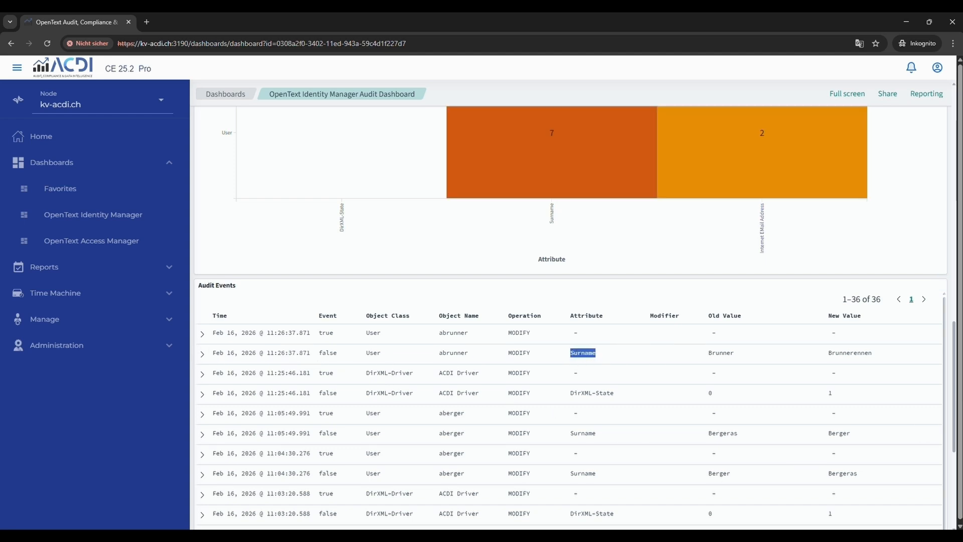
pyautogui.scroll(2, 253, 273)
pyautogui.scroll(3, 256, 276)
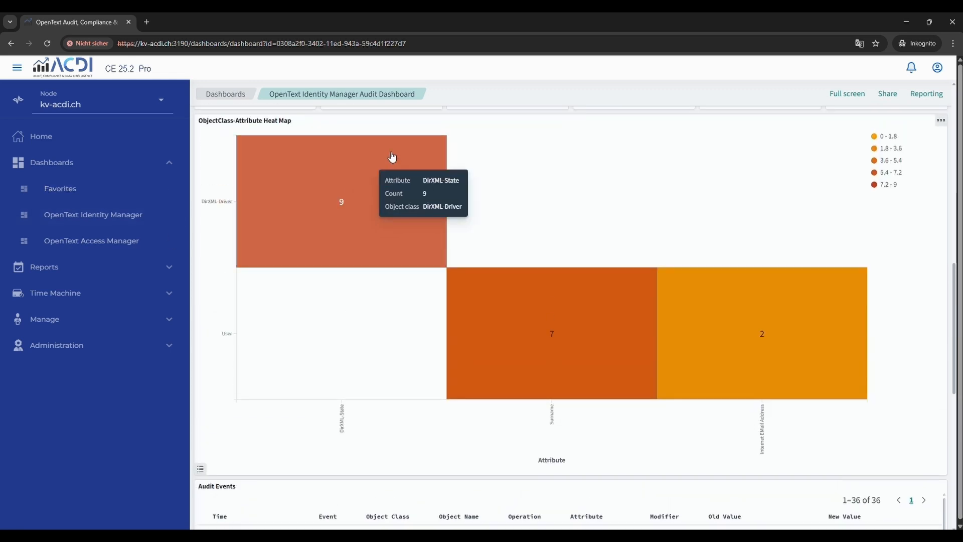